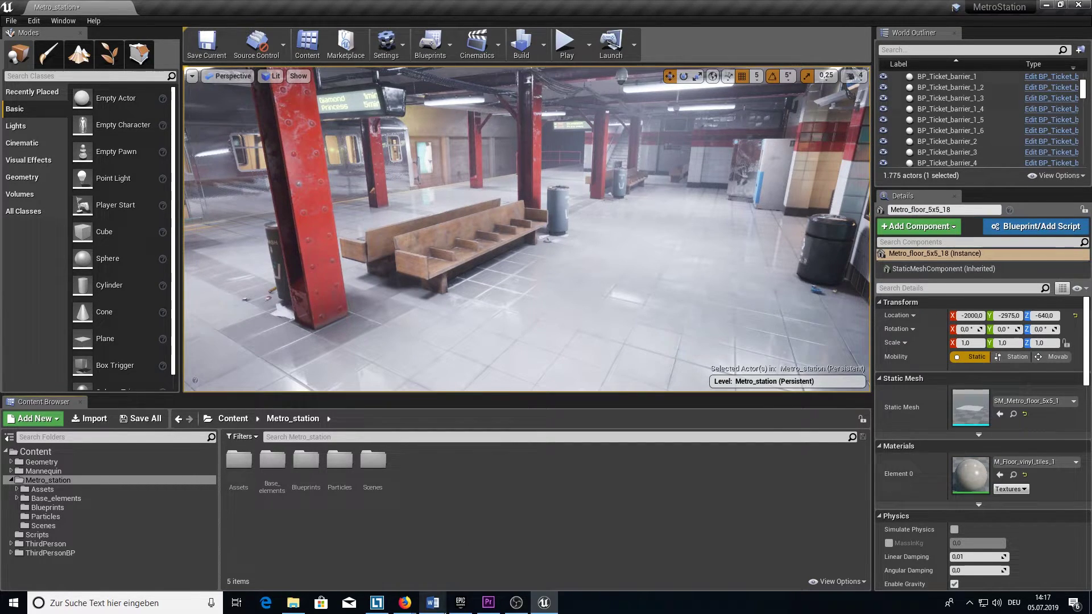
Step: Switch to the Epic Games Launcher and find the Metro Station Modular Kit in the library
left_click(461, 605)
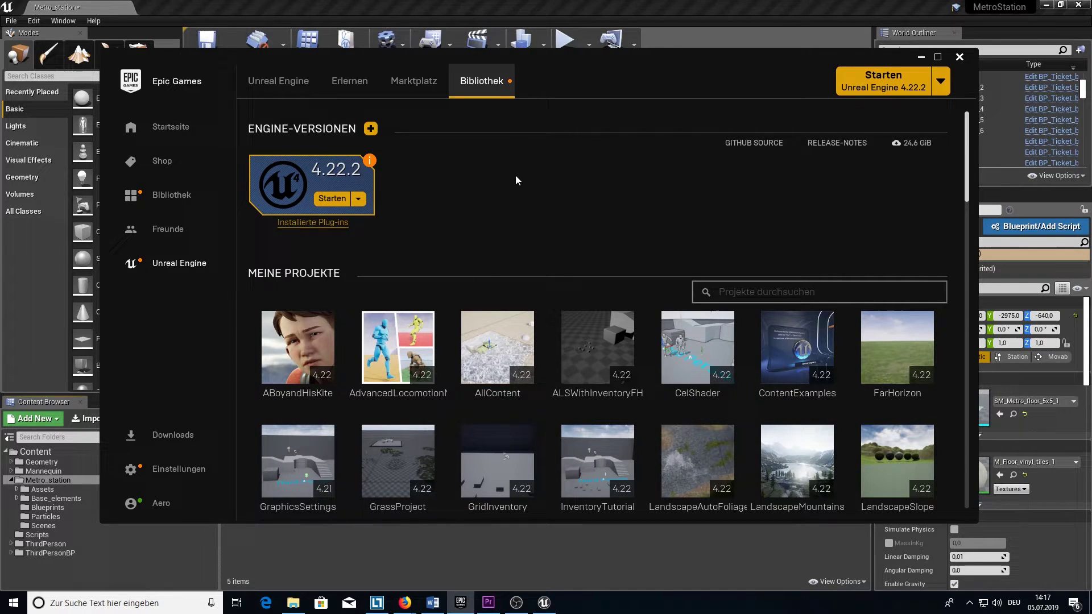
scroll(555, 216, "down", 2)
scroll(555, 216, "down", 8)
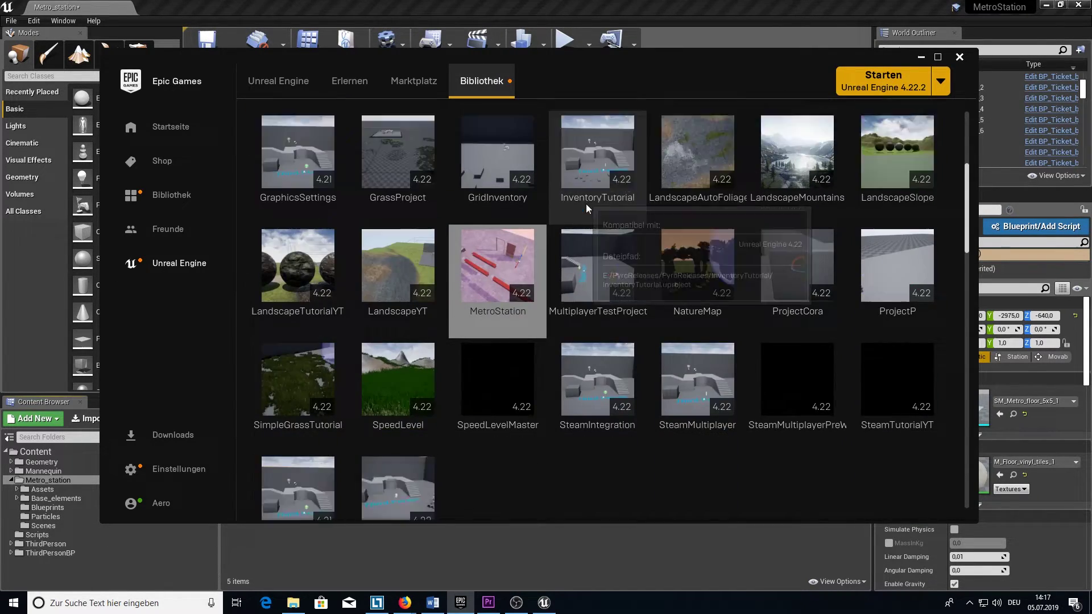
scroll(551, 265, "down", 4)
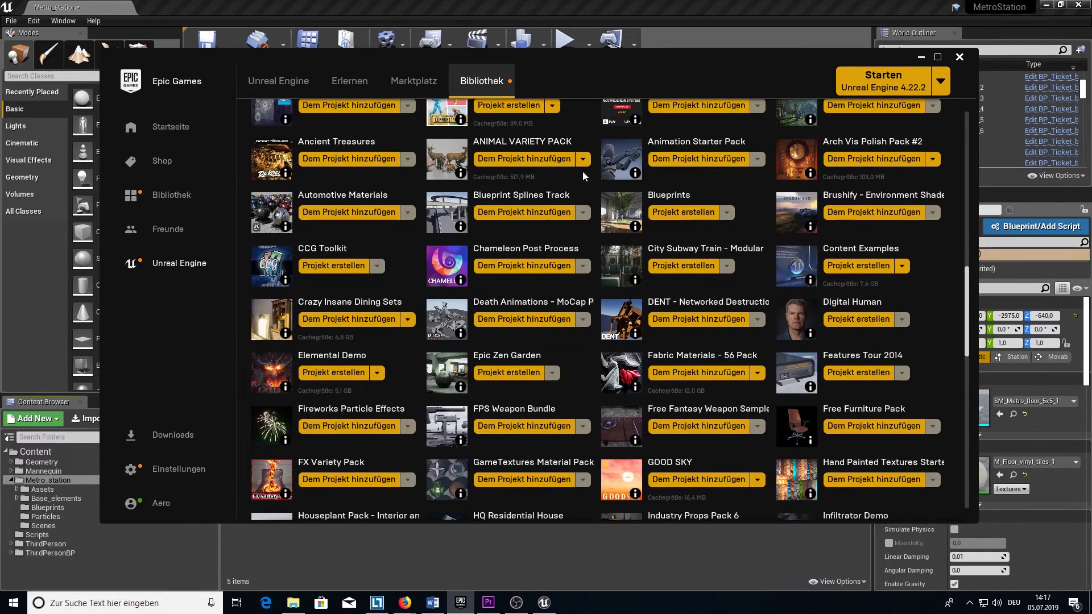
scroll(675, 306, "down", 3)
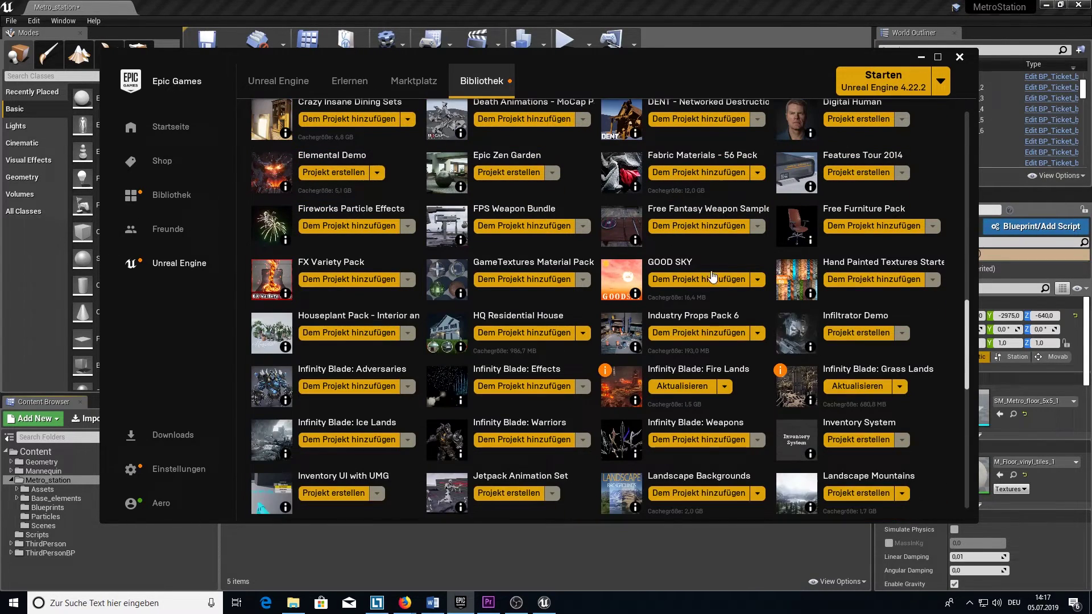
scroll(705, 299, "down", 4)
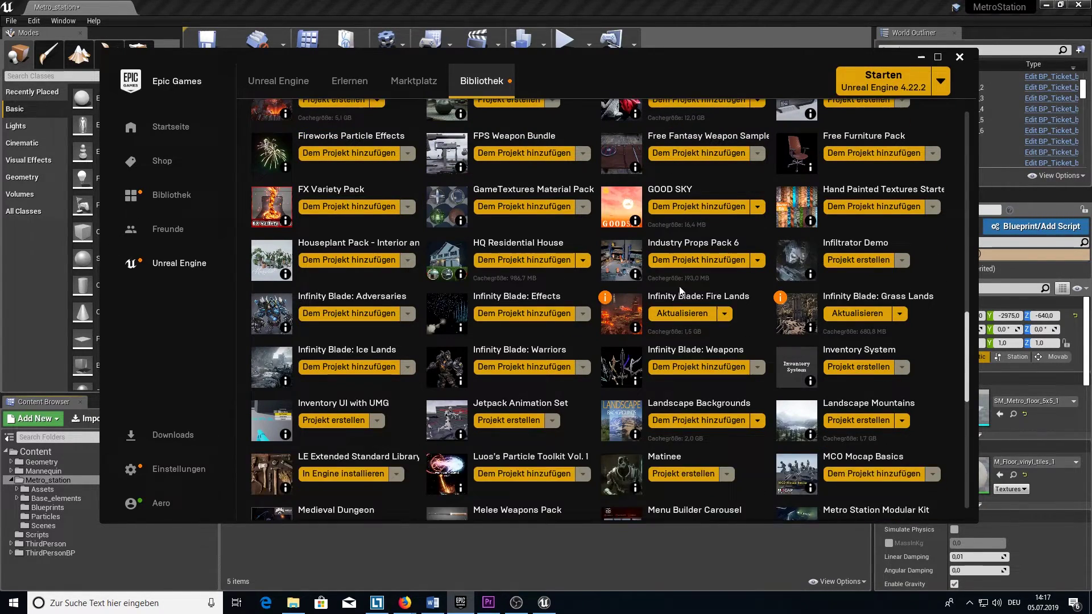
scroll(677, 214, "down", 1)
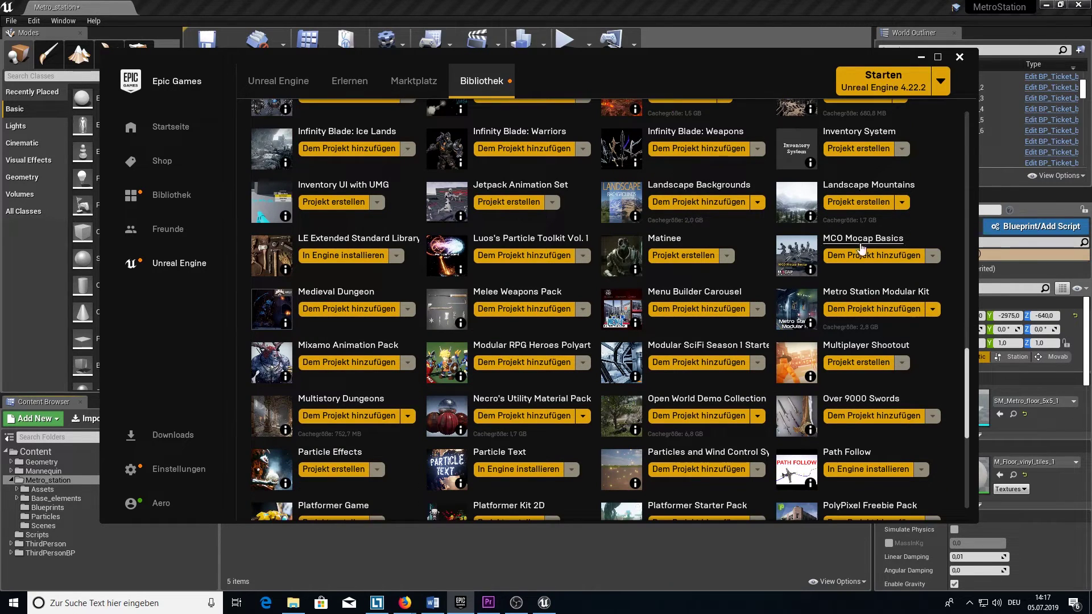
Step: Review the target projects offered for the Metro Station Modular Kit without adding it, and return to the Unreal editor
left_click(869, 310)
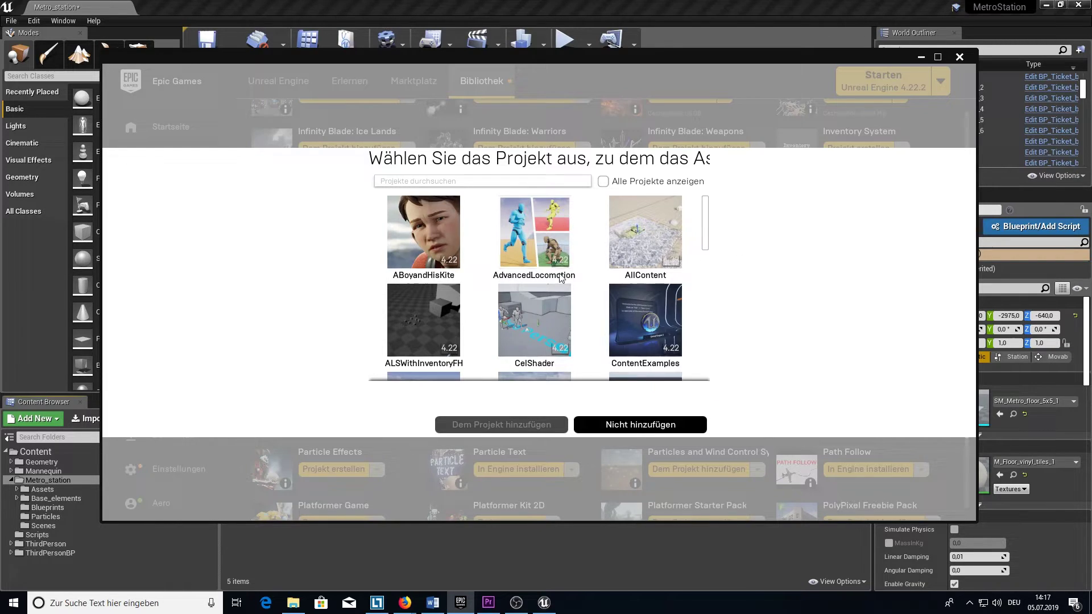
scroll(579, 271, "down", 3)
scroll(579, 271, "down", 2)
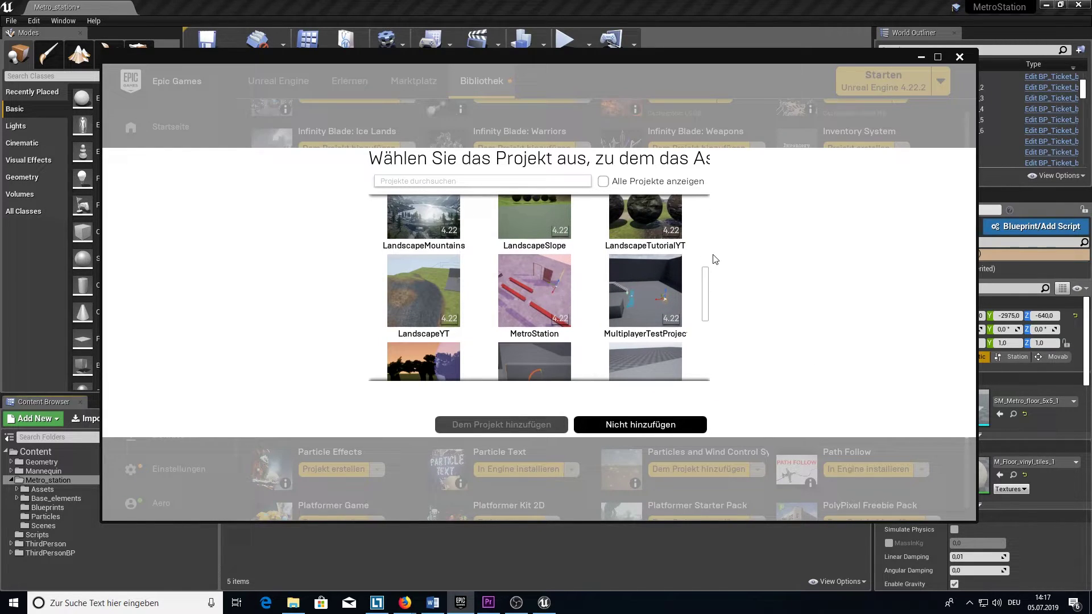
left_click_drag(709, 286, 709, 264)
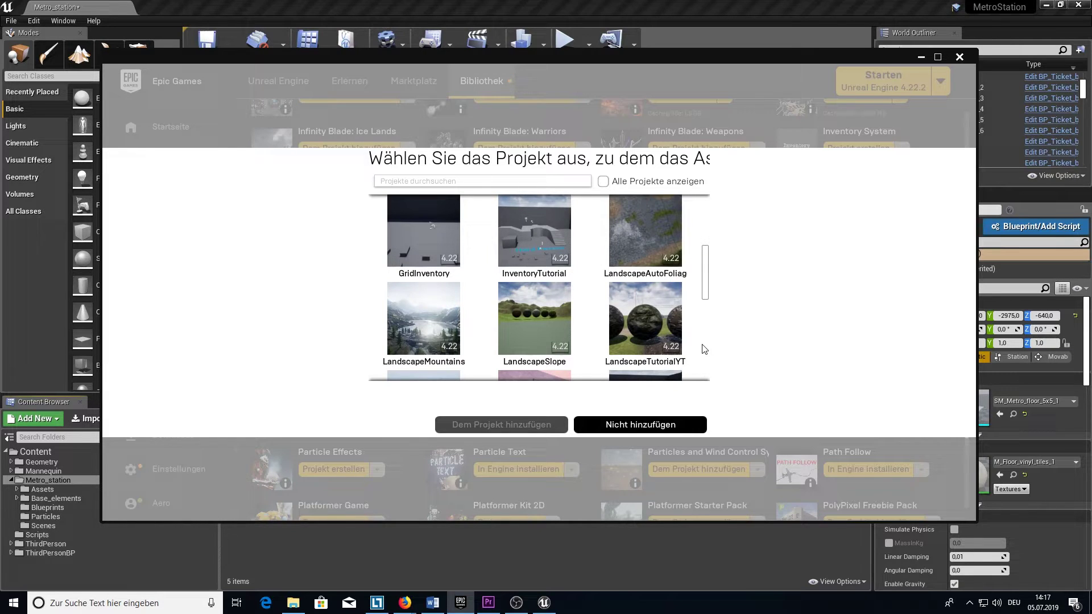
left_click(660, 425)
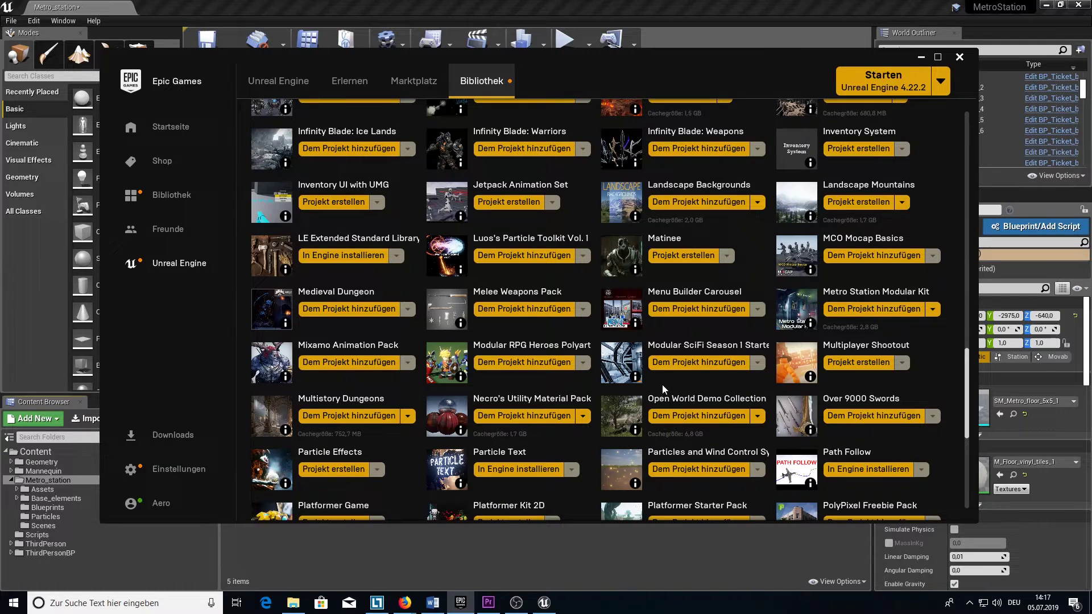
left_click(596, 4)
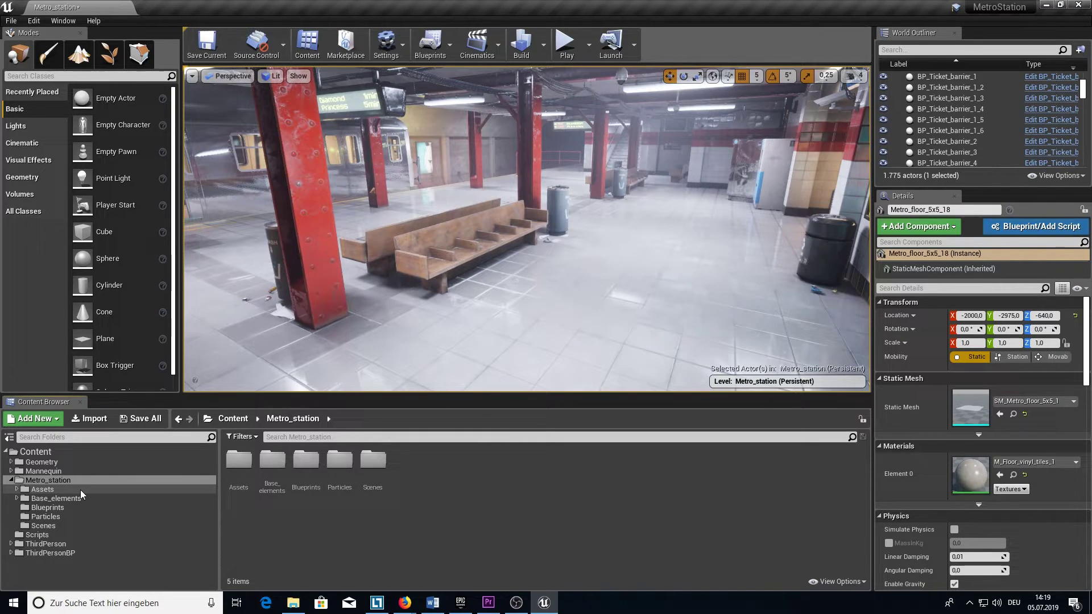
Step: Look through the Assets, Base_elements, Blueprints, Particles and Scenes folders of Metro_station, including the PS_Smoke_1 particle system
left_click(135, 489)
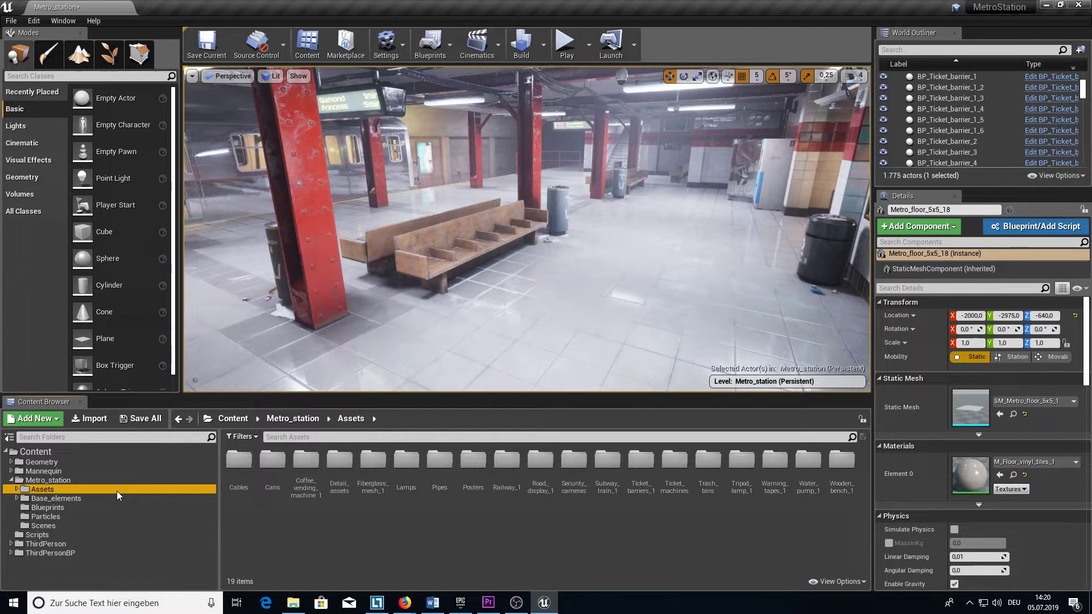
left_click(101, 498)
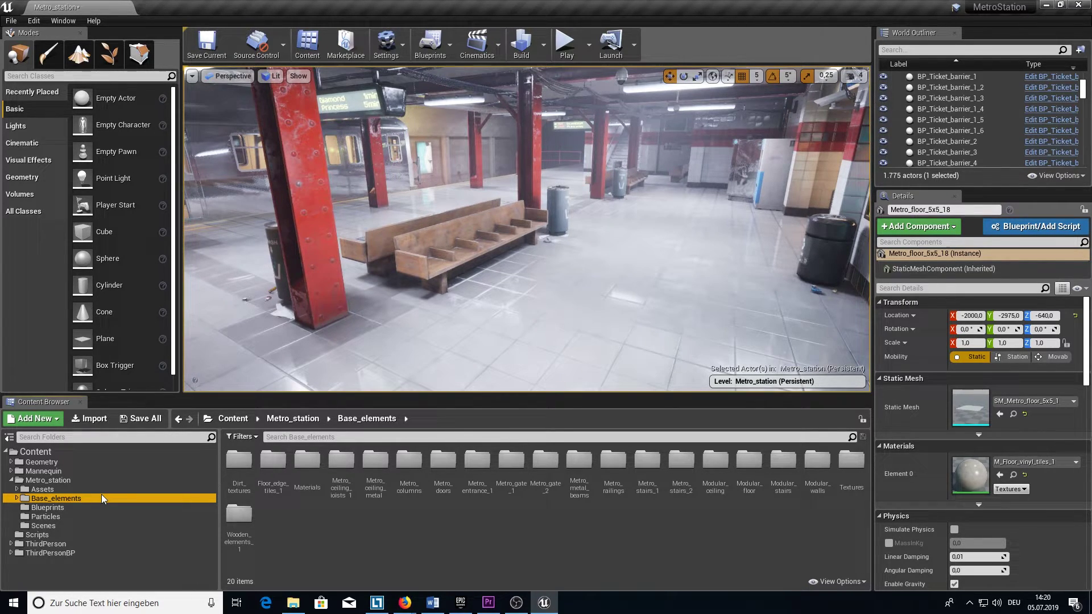
left_click(91, 507)
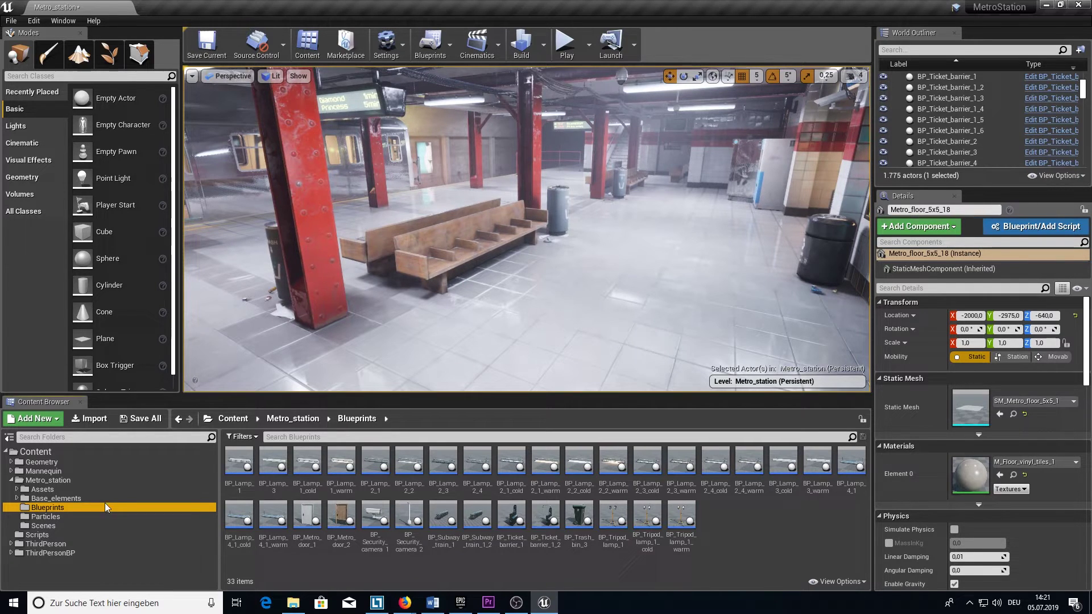
left_click(86, 520)
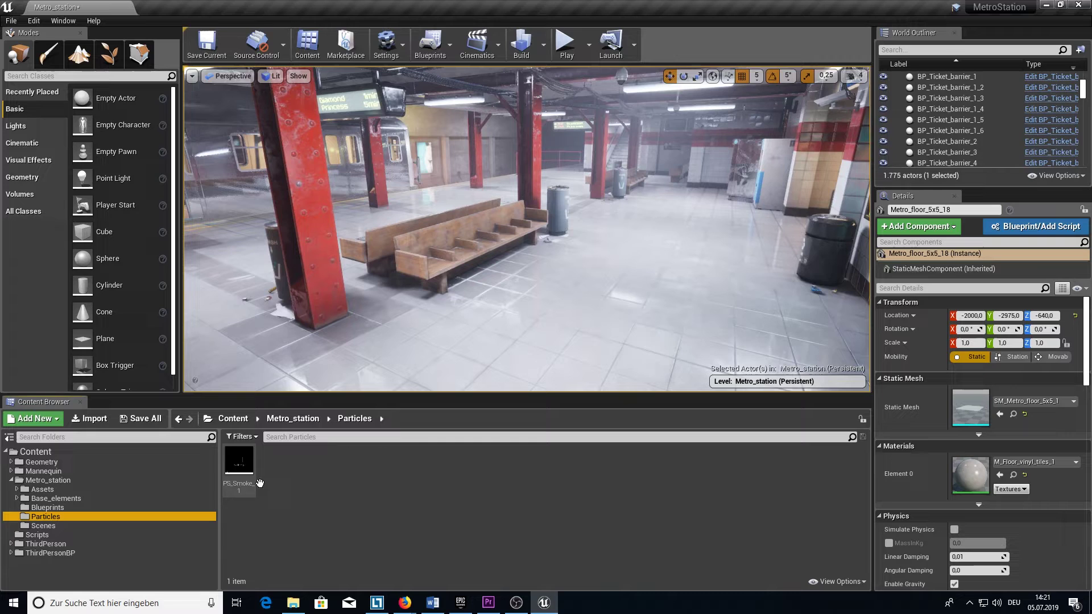
mouse_move(237, 472)
left_click(248, 463)
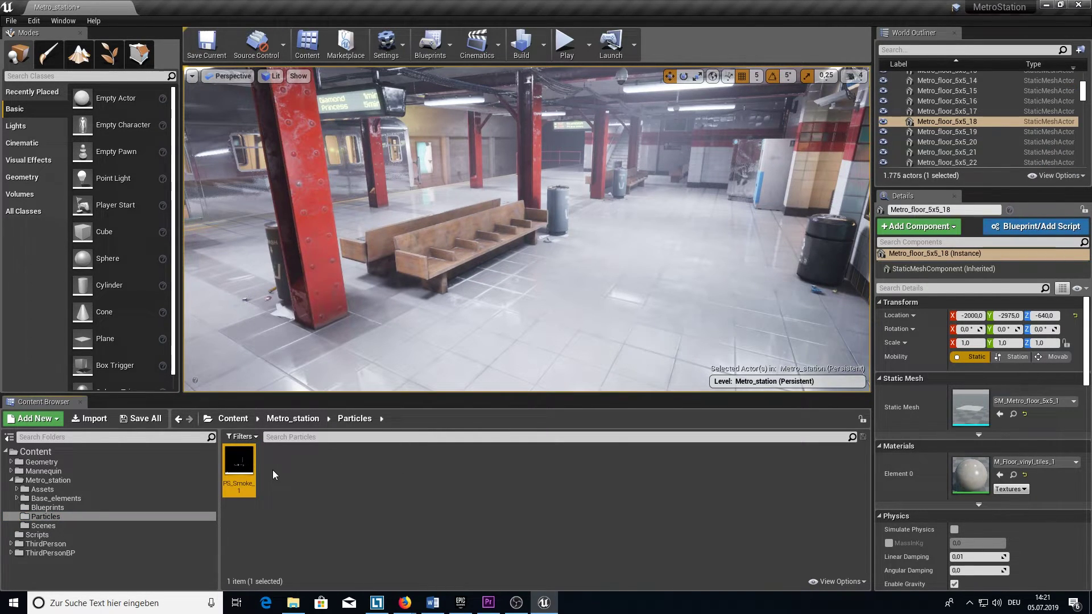
left_click(66, 525)
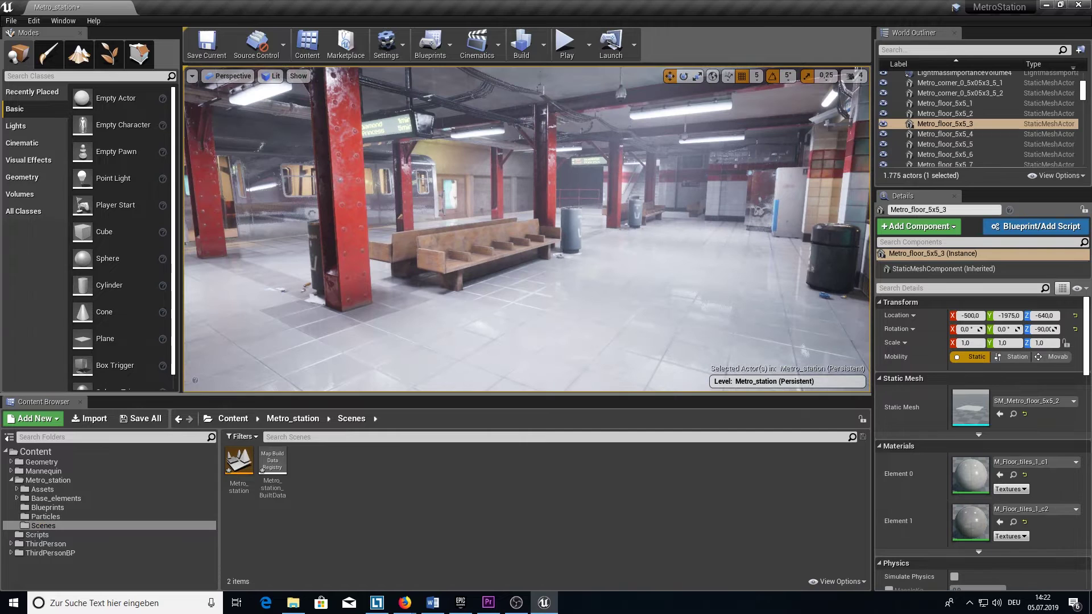
Step: Examine the station platform with its benches and pillars, and the props laid out on the ground outside
right_click_drag(571, 273, 570, 273)
right_click_drag(647, 313, 654, 303)
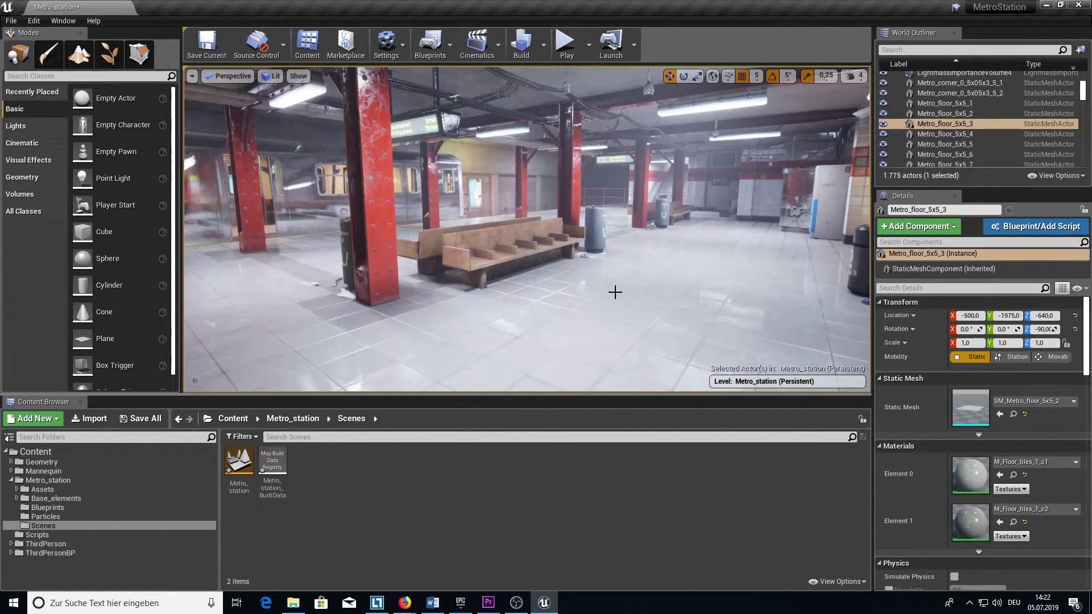
right_click_drag(568, 256, 527, 227)
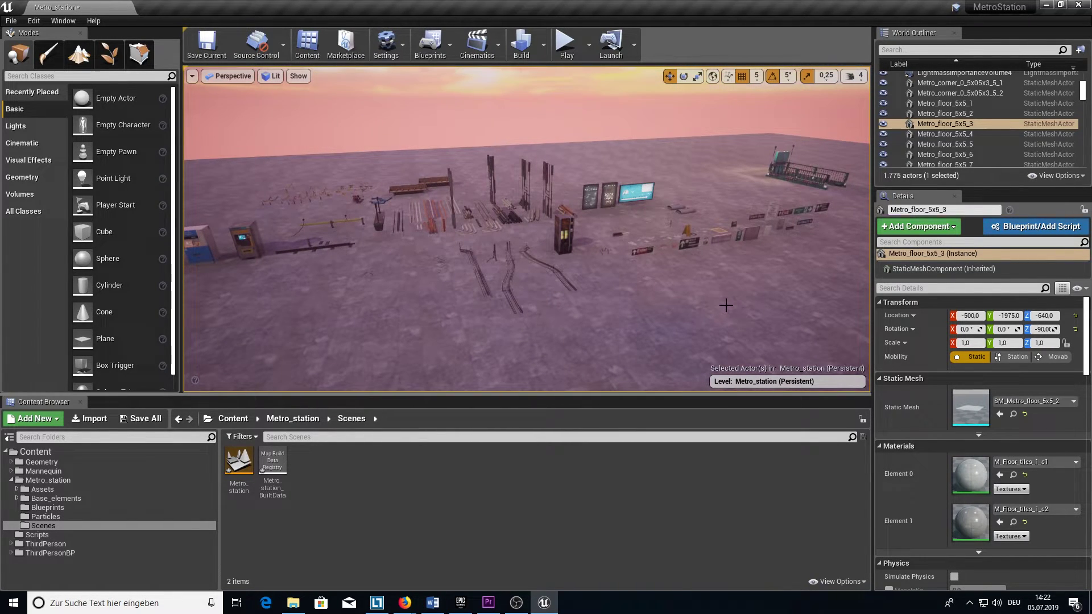
right_click_drag(726, 306, 725, 305)
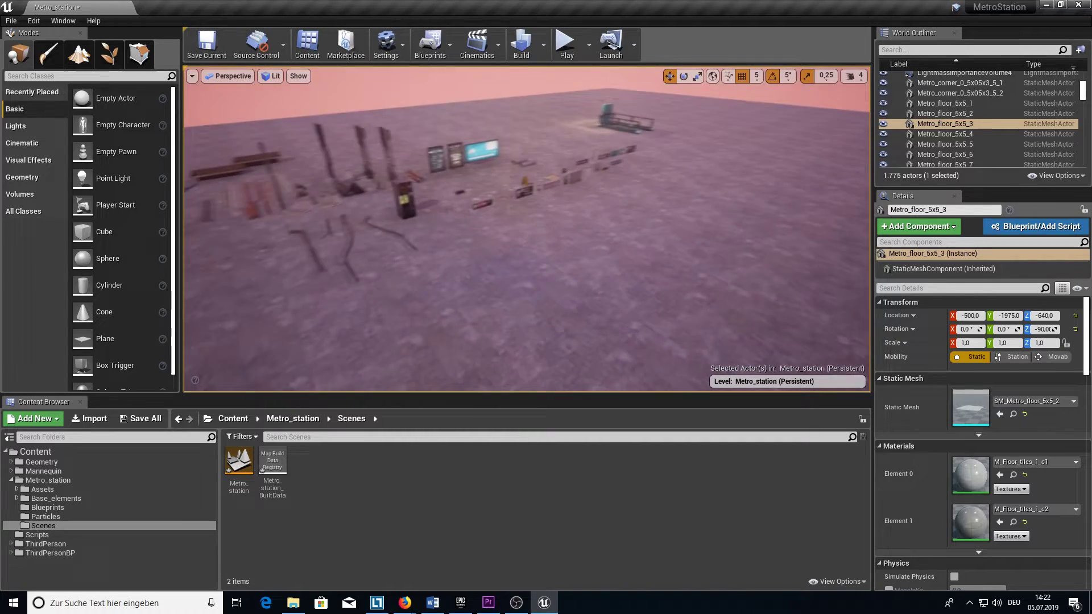
right_click_drag(319, 229, 320, 229)
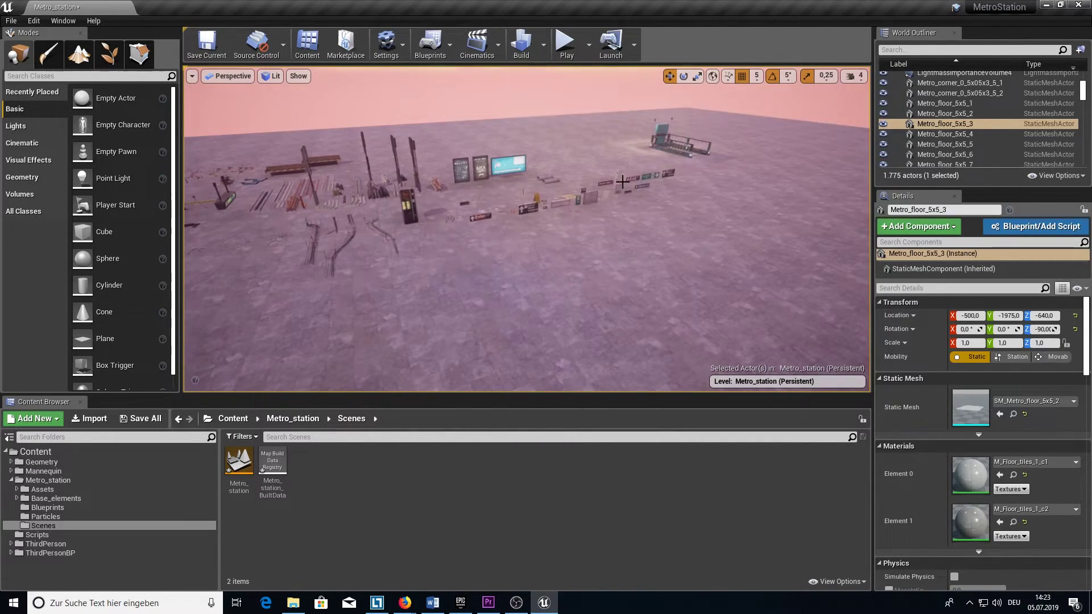
Step: Examine the metro entrance stairs and the corridor with posters and ticket barriers, and return to the outdoor props
left_click(622, 181)
right_click_drag(622, 181, 623, 182)
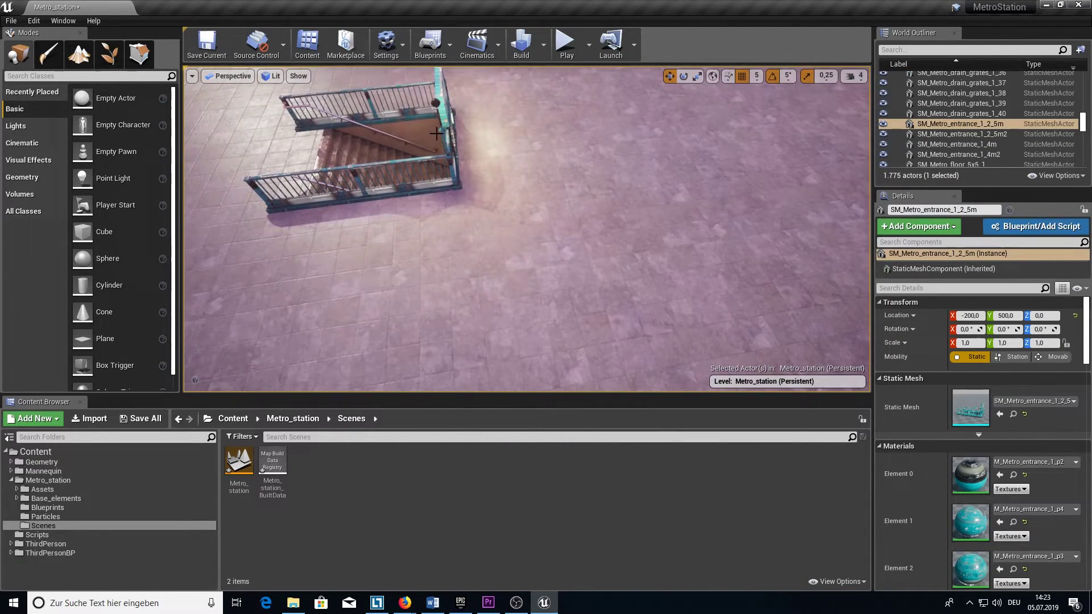
left_click(439, 141)
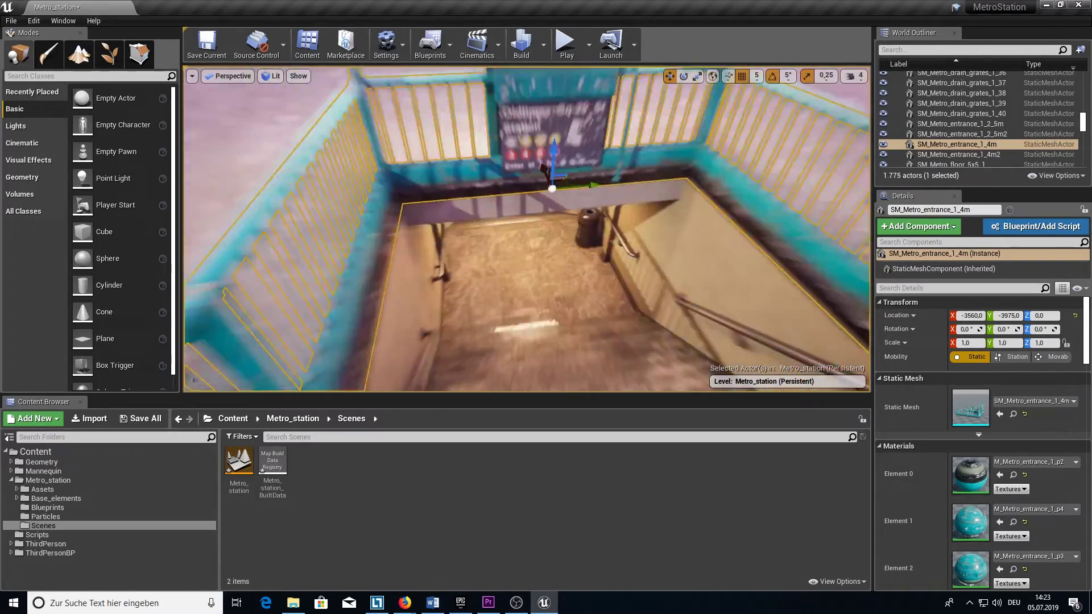
right_click_drag(439, 141, 439, 141)
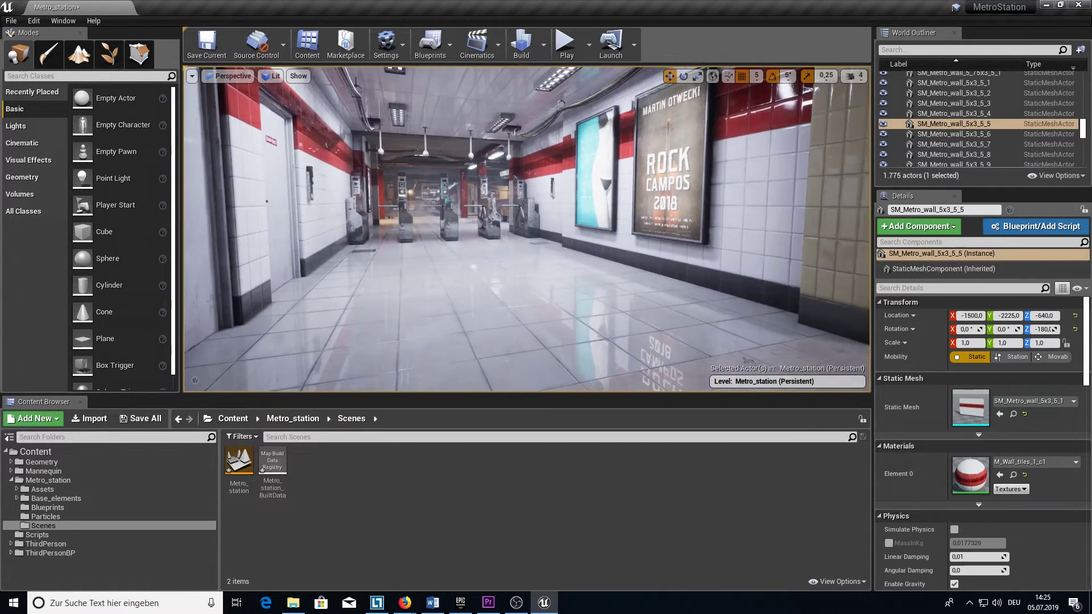
key("w")
right_click_drag(527, 229, 535, 217)
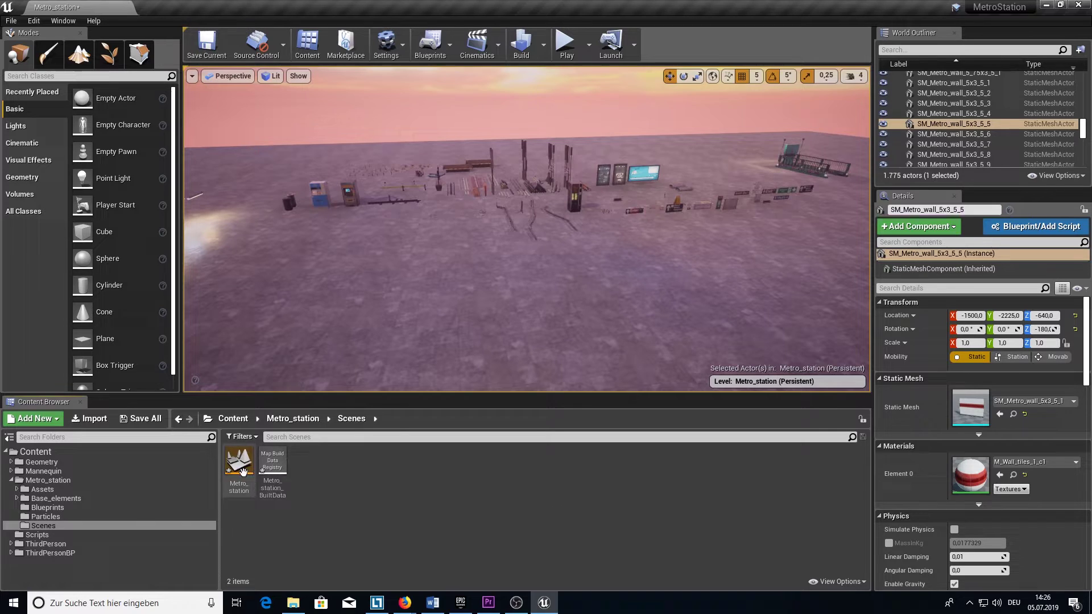
Step: Open the SM_Railway_1_base_1 mesh from Assets/Railway_1/Mesh and examine its LODs at increasing viewing distance
left_click(106, 492)
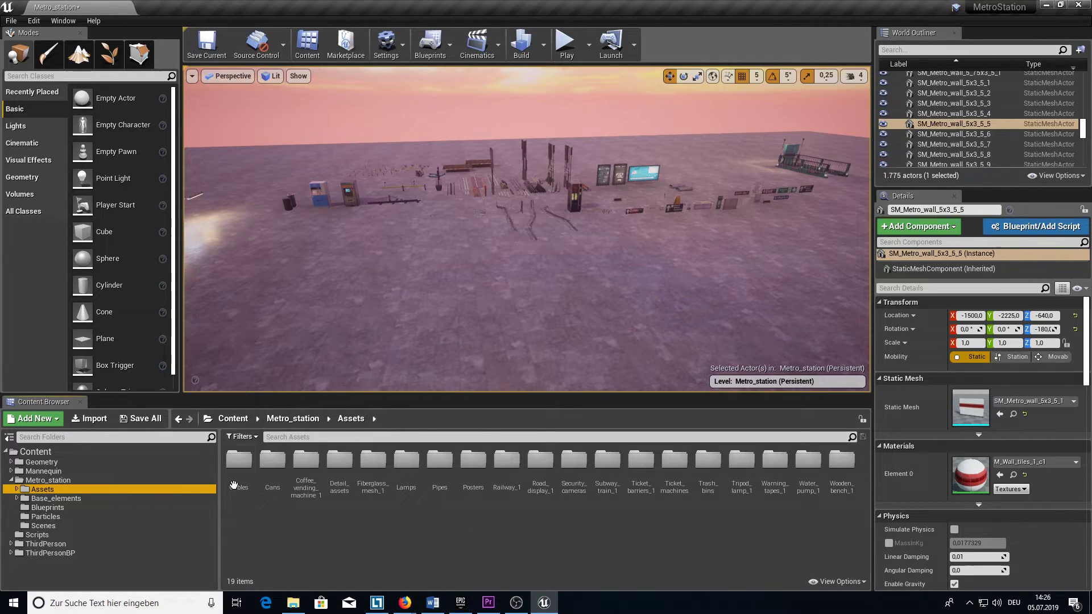
double_click(507, 462)
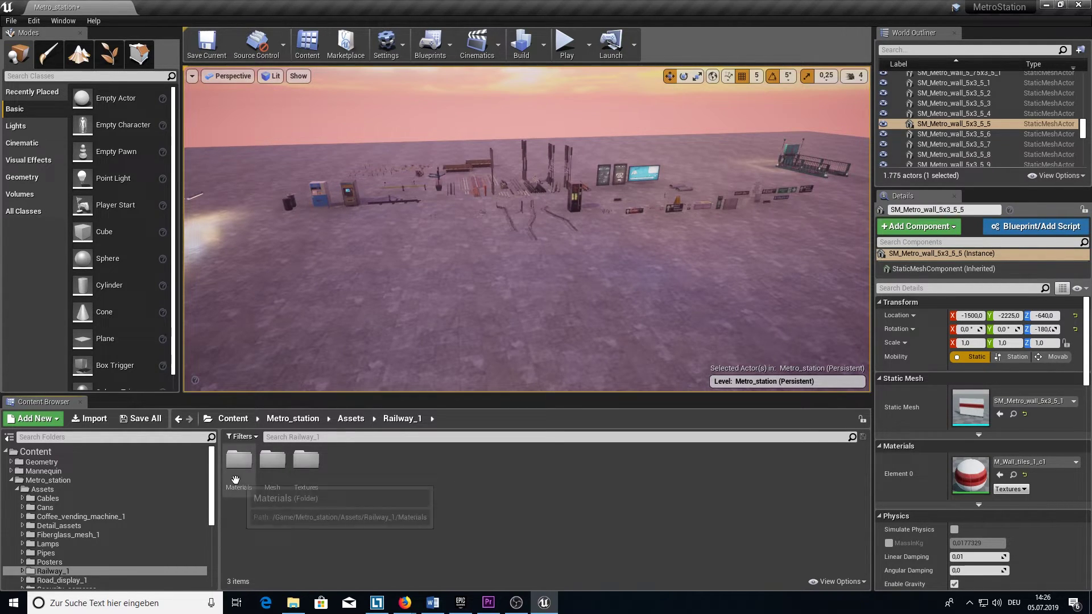
double_click(276, 474)
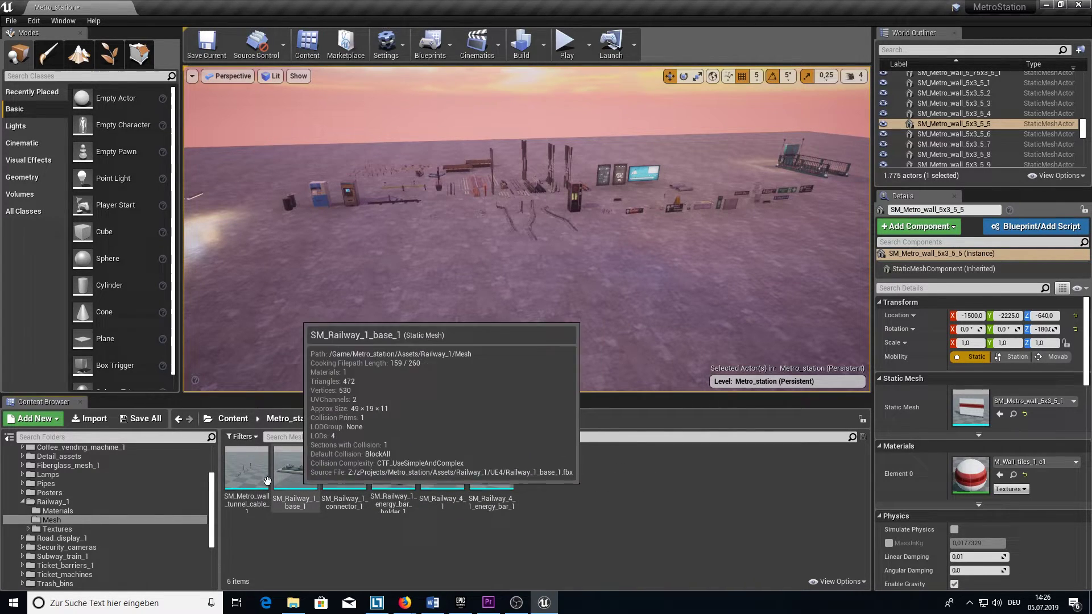
double_click(302, 472)
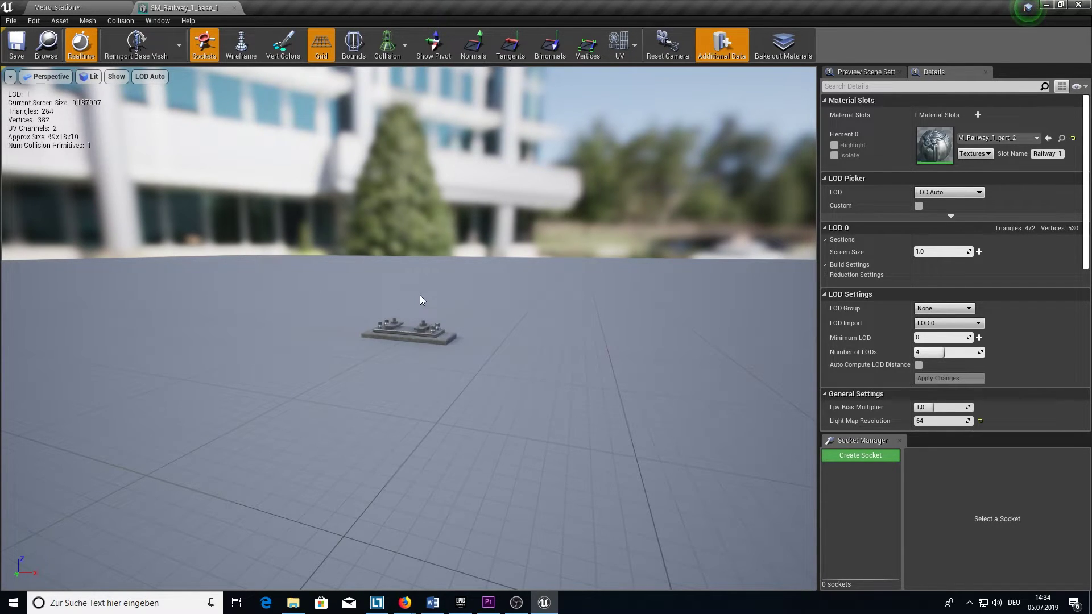
scroll(420, 300, "down", 5)
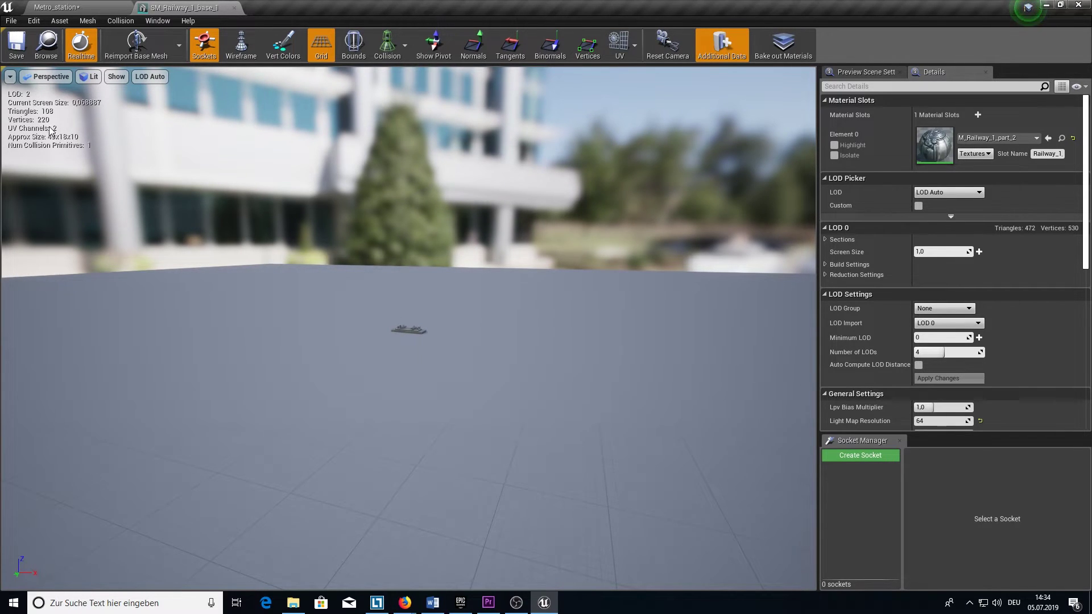
scroll(309, 214, "down", 2)
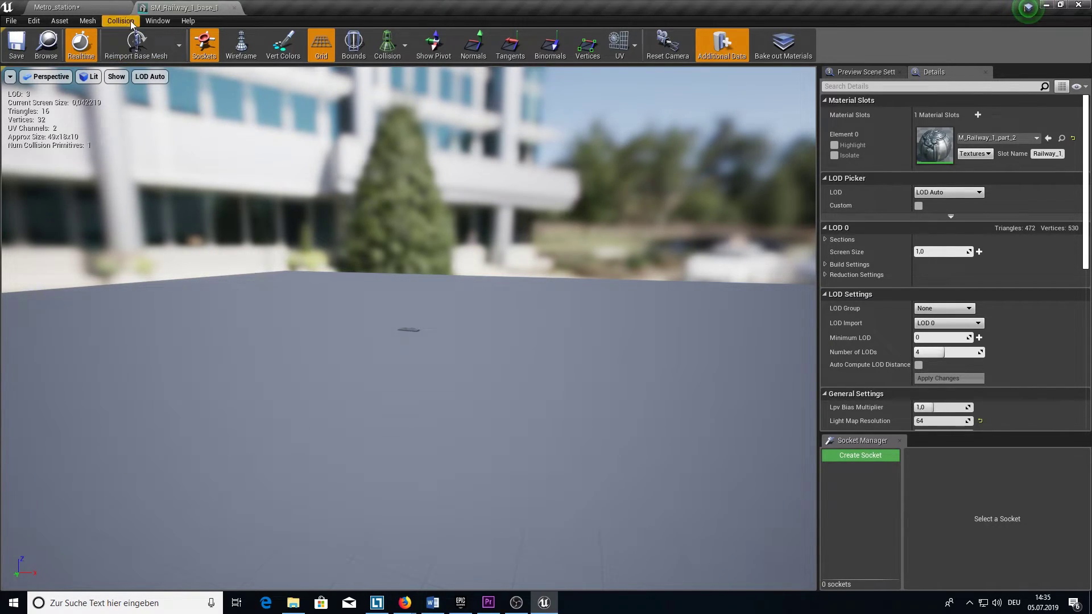
Step: Return to the Metro_station level, collapse the Railway_1 and Assets folders in the folder tree and show the Assets contents
left_click(103, 7)
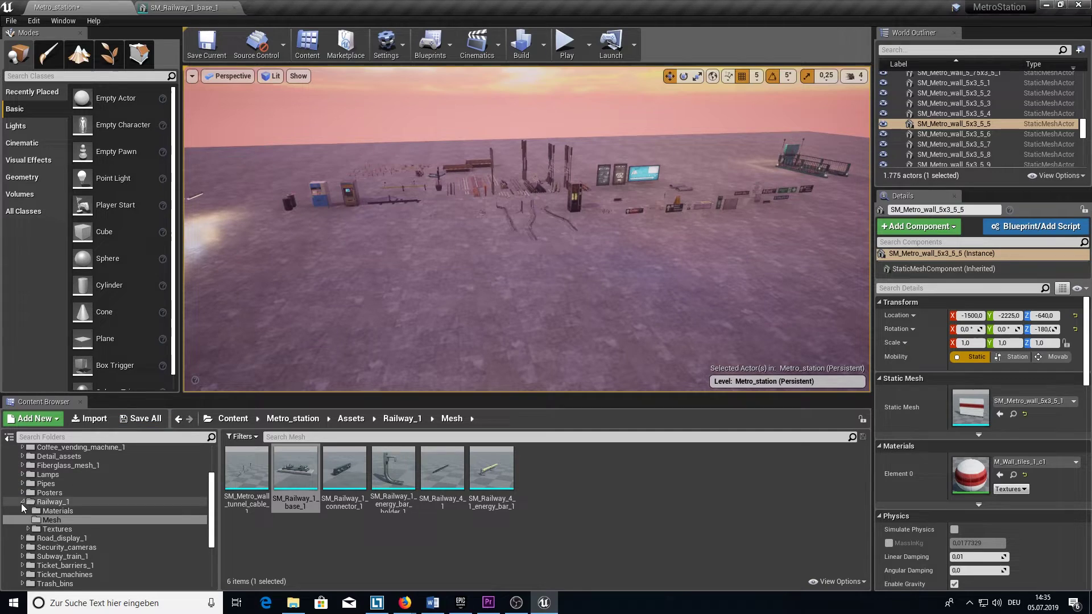
left_click(22, 501)
scroll(43, 497, "up", 2)
scroll(40, 495, "up", 1)
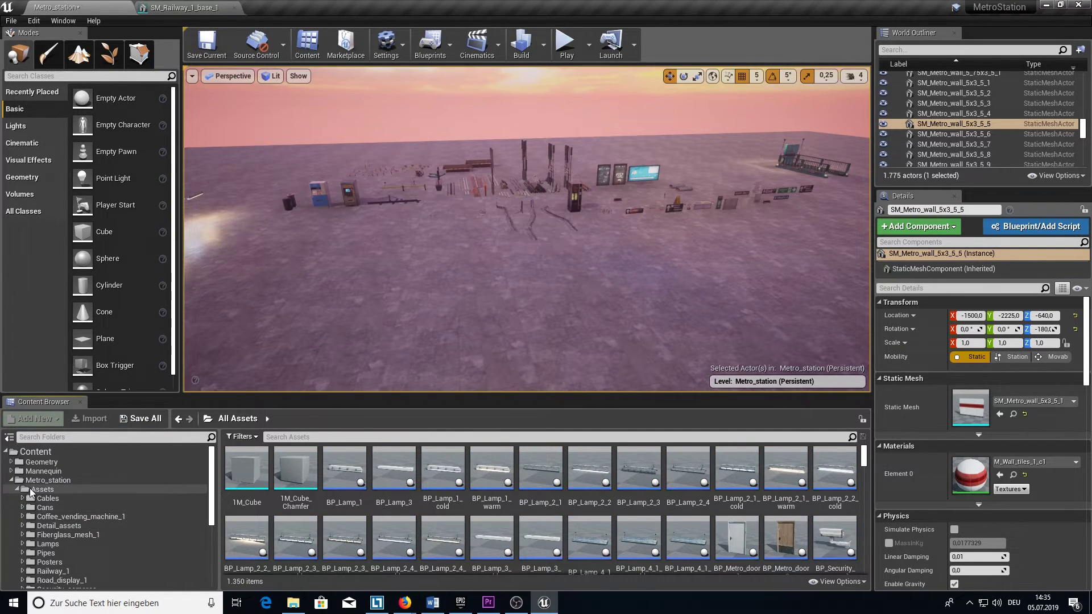
left_click(21, 490)
left_click(17, 489)
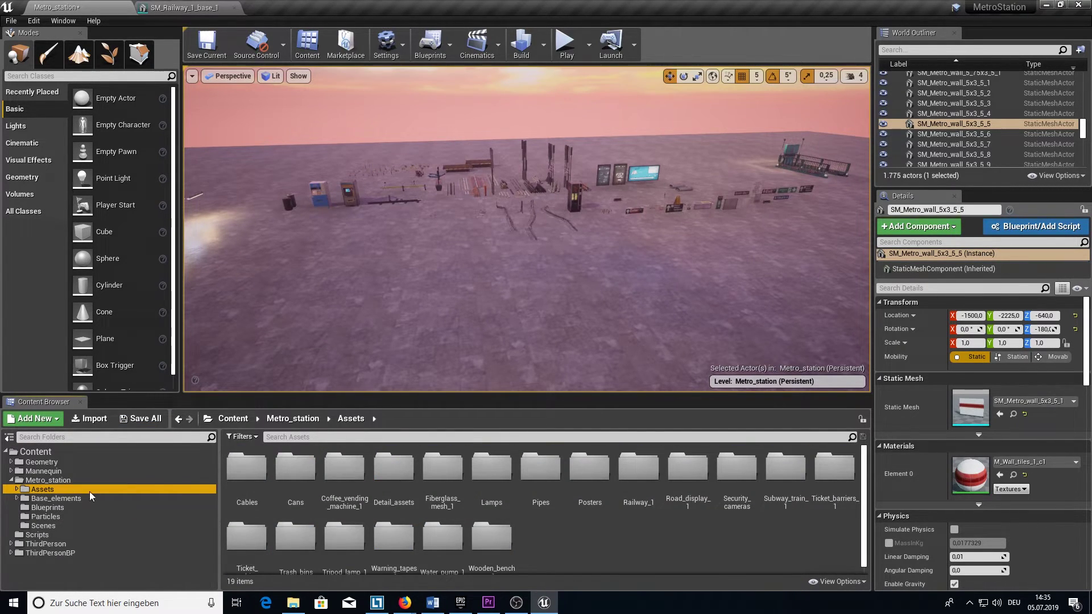
left_click(578, 538)
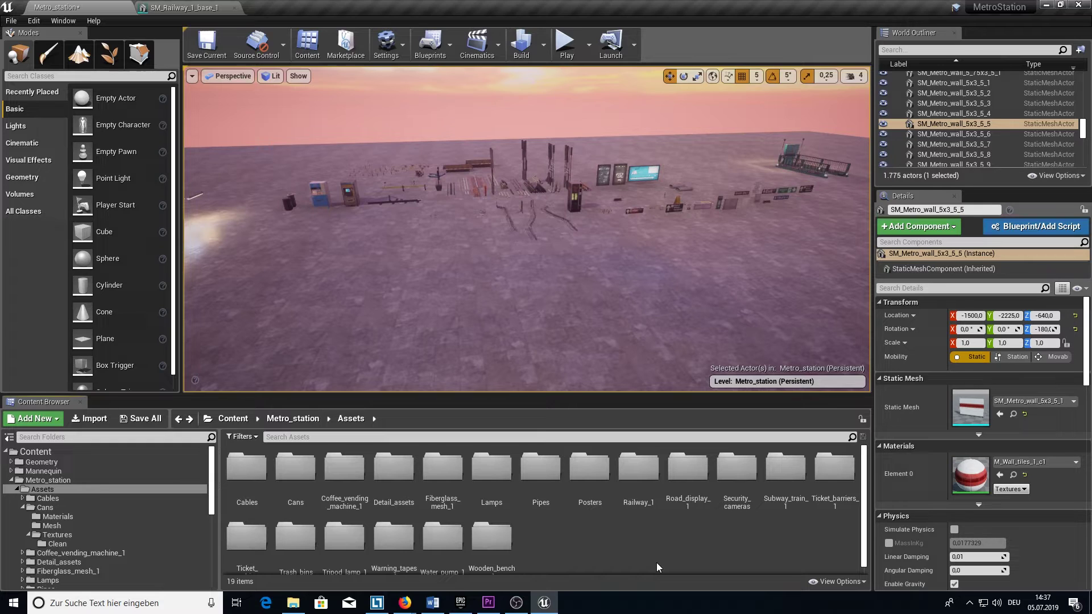
Step: Open the T_Subway_train_part_1_color texture from Assets/Subway_train_1/Textures, move its window aside and show the Clean textures folder
double_click(793, 475)
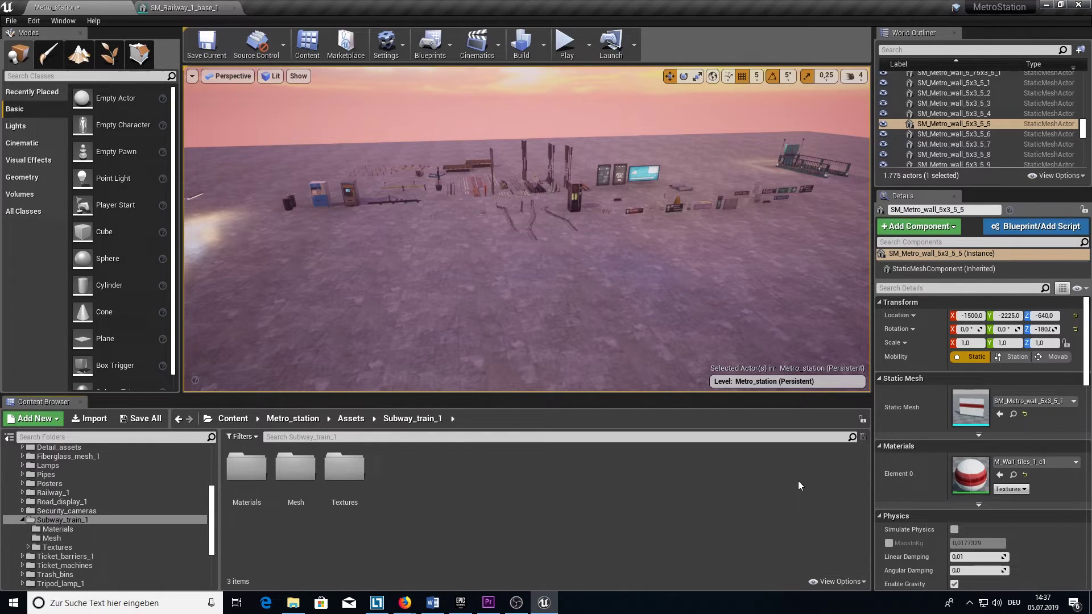
double_click(342, 478)
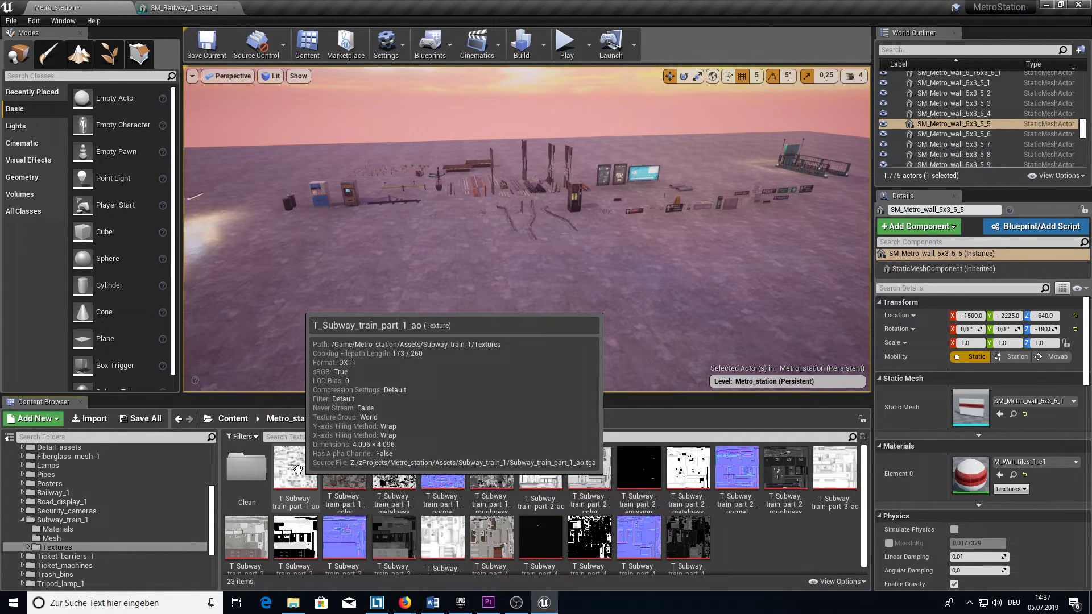
double_click(353, 469)
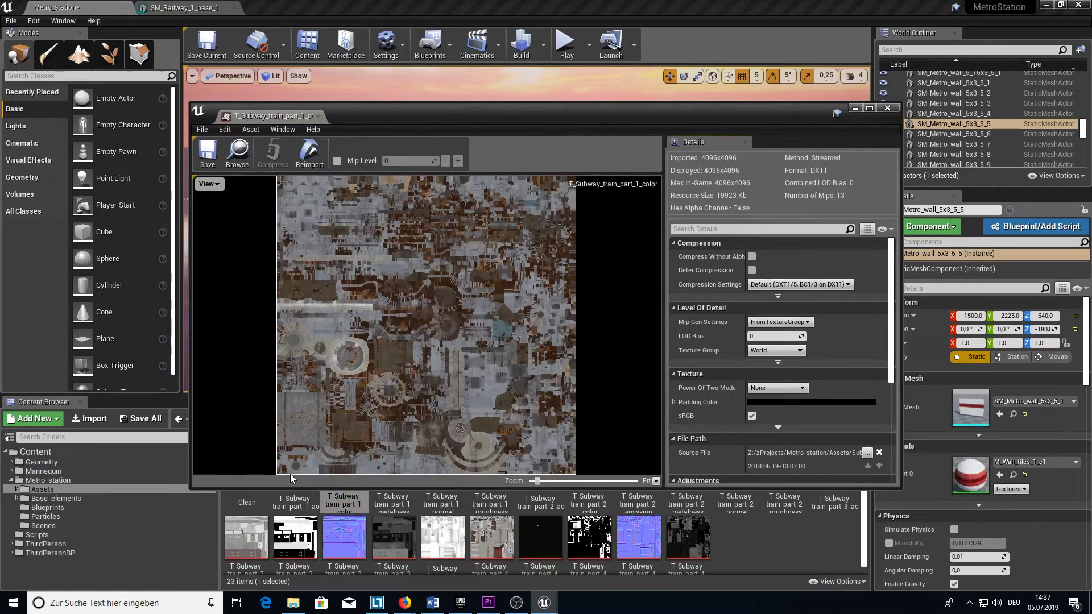
left_click_drag(281, 114, 624, 129)
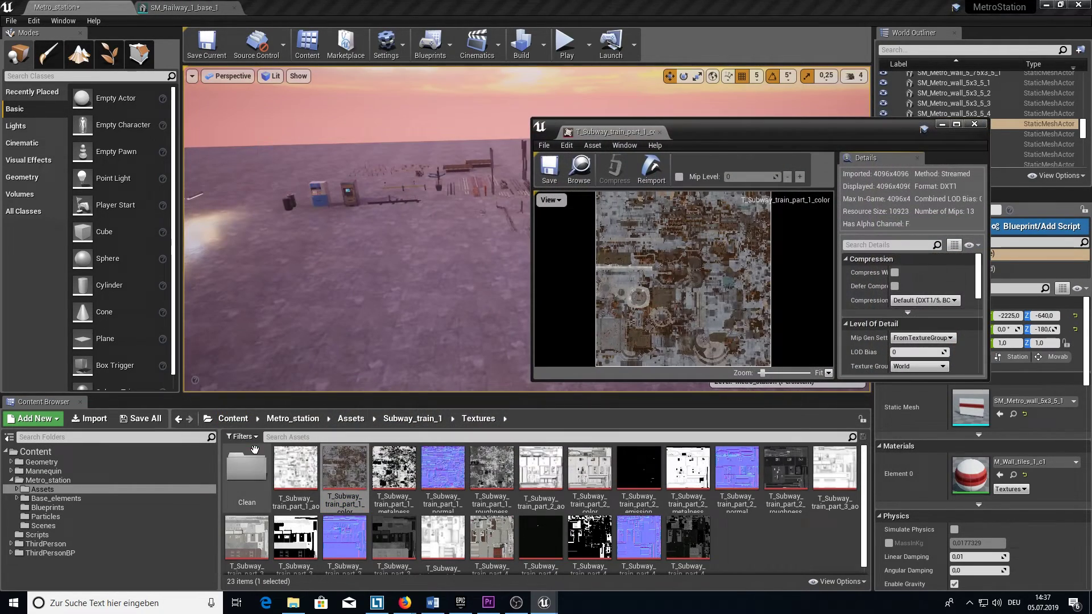
Step: Filter the Clean textures by "color" and open T_Subway_train_part_1_clean_color alongside the worn version
left_click(300, 437)
type("color")
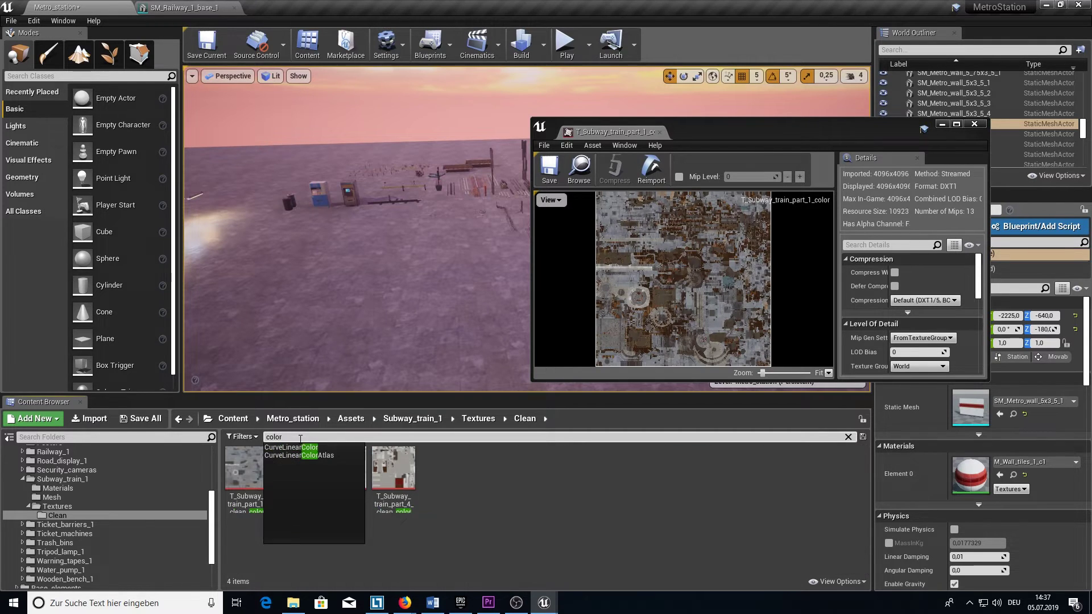
left_click(253, 477)
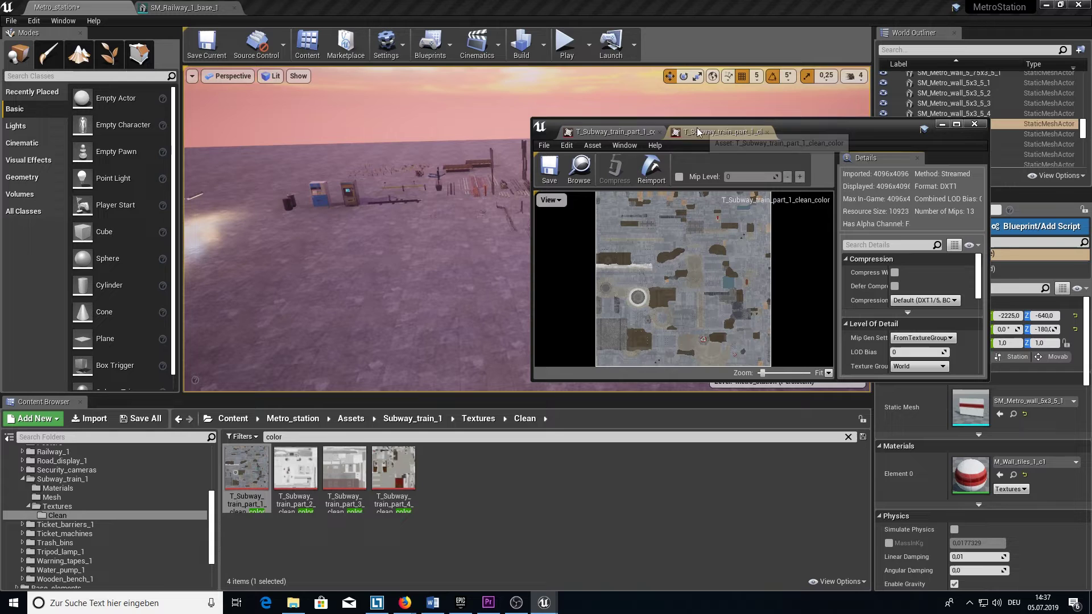
Step: Compare the worn and clean color textures of subway train part 1, and close the texture editor
left_click(612, 136)
left_click(729, 137)
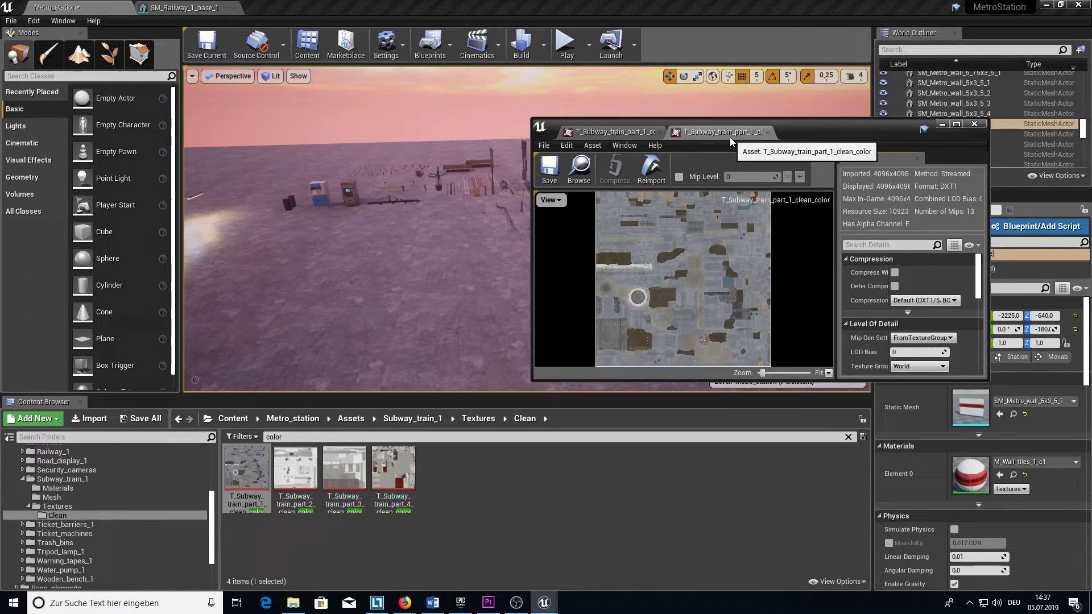
left_click(637, 132)
left_click(688, 134)
left_click(630, 134)
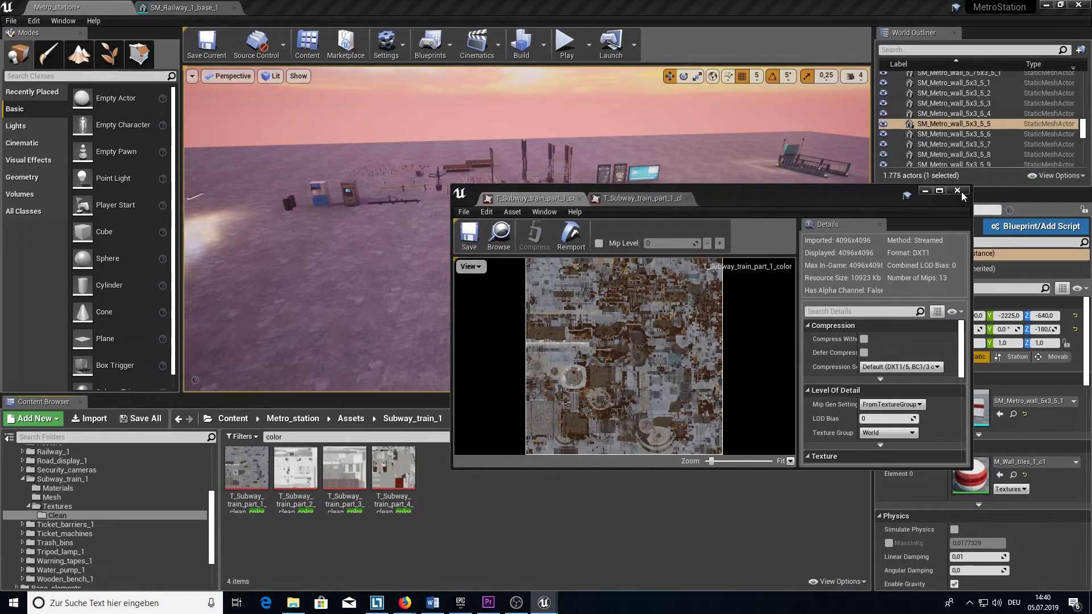
left_click(962, 207)
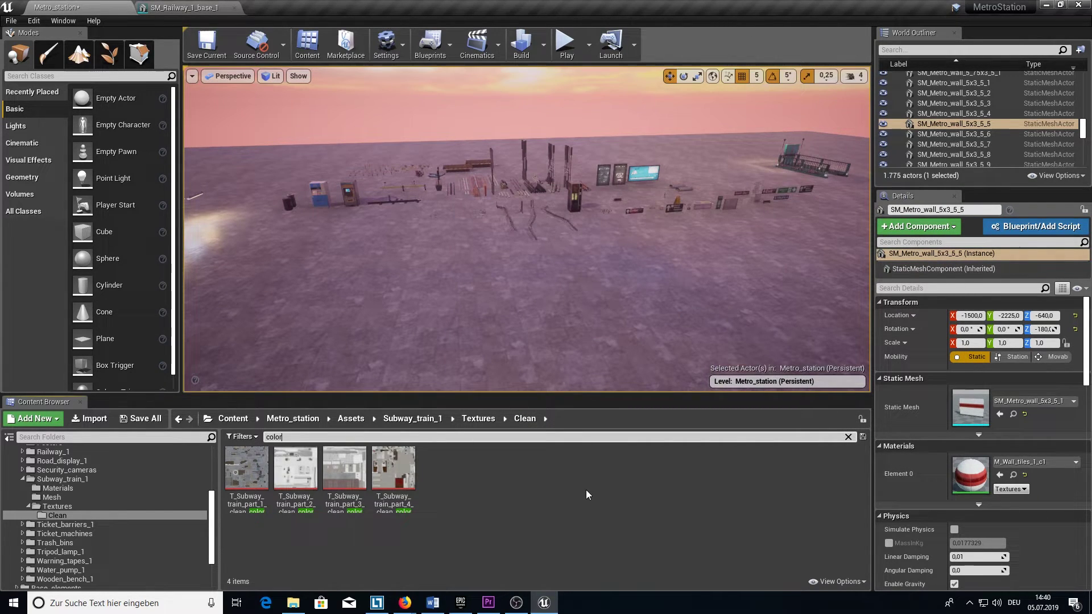
left_click(623, 524)
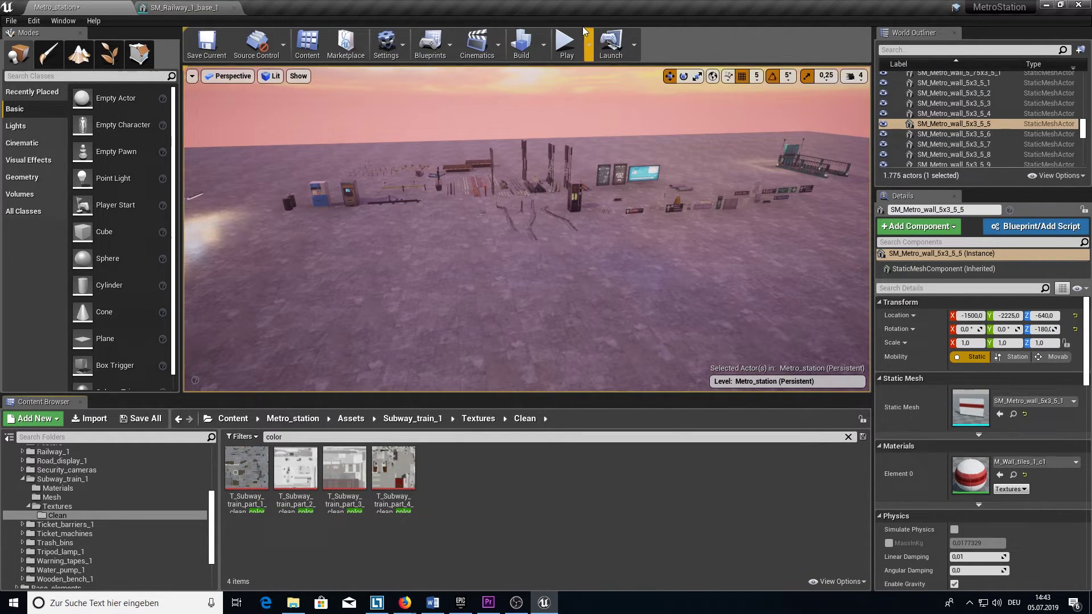
Step: Play the level in the viewport and examine the cables, the coffee vending machine and the cans on the ground
left_click(566, 43)
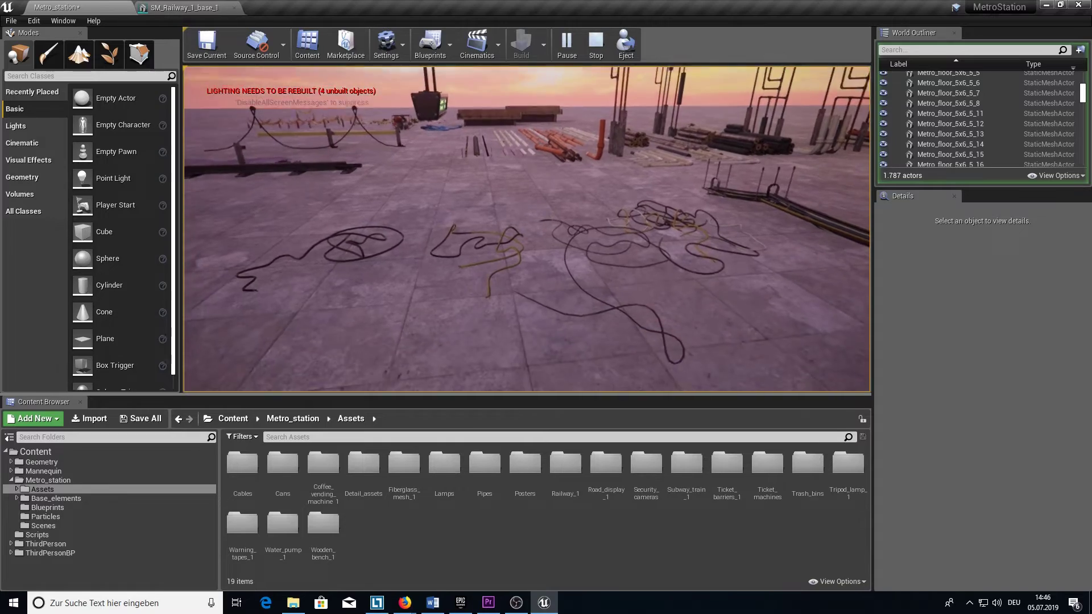
key("d")
key("d")
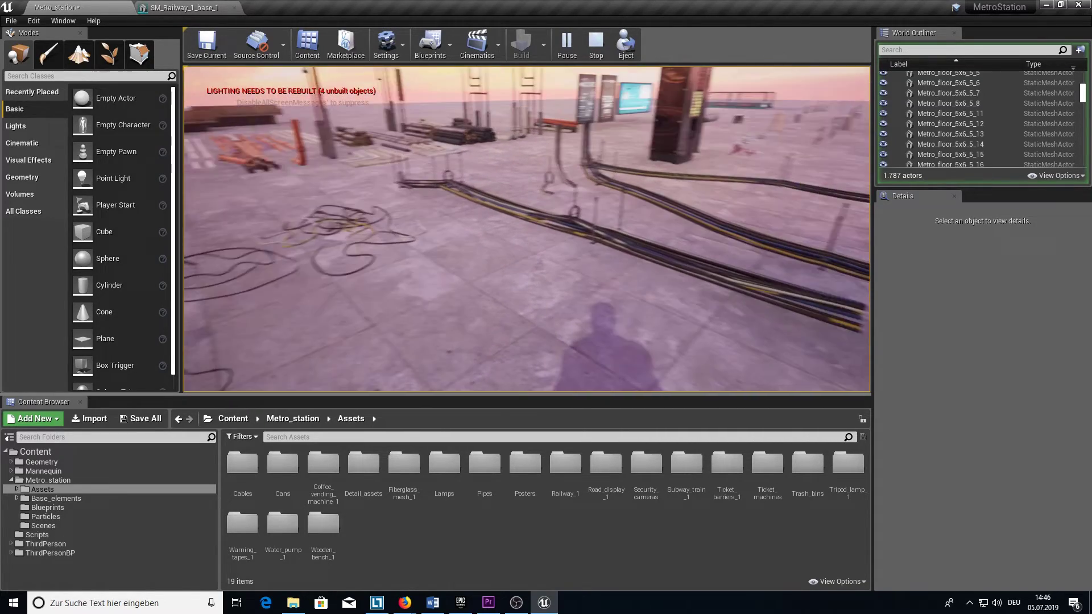
key("w")
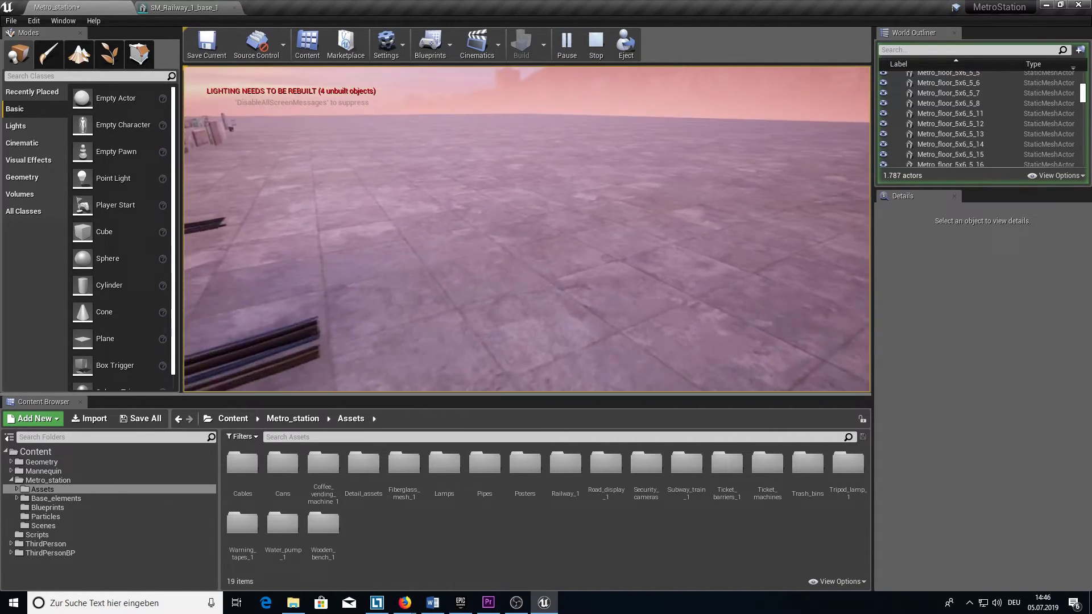
key("w")
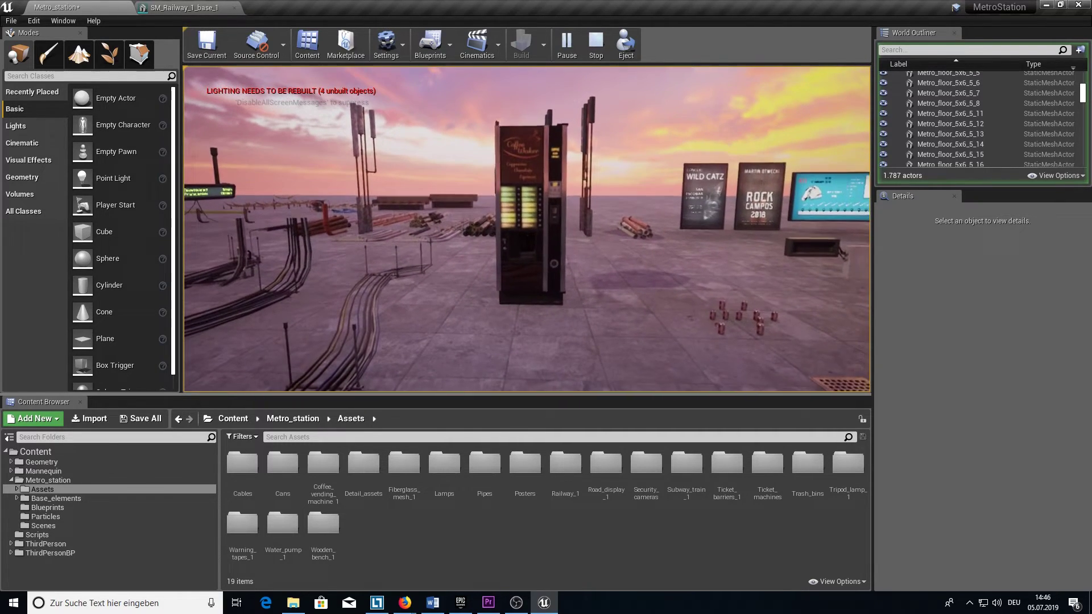
key("w")
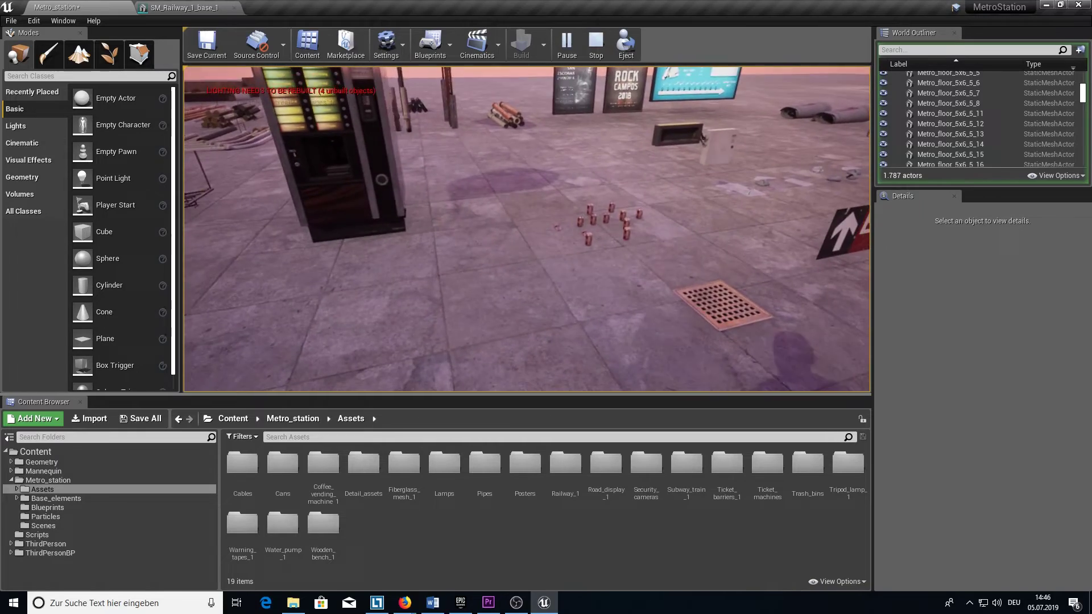
Step: Examine the posters, pipes, train display, wooden benches and hanging lamps in play mode, and stop playing
key("d")
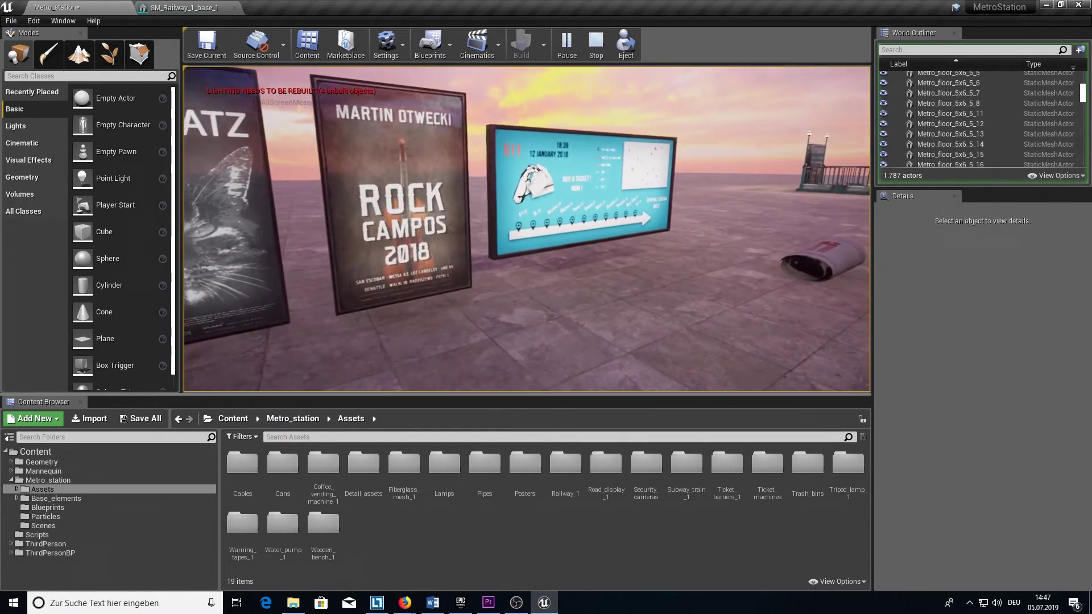
key("w")
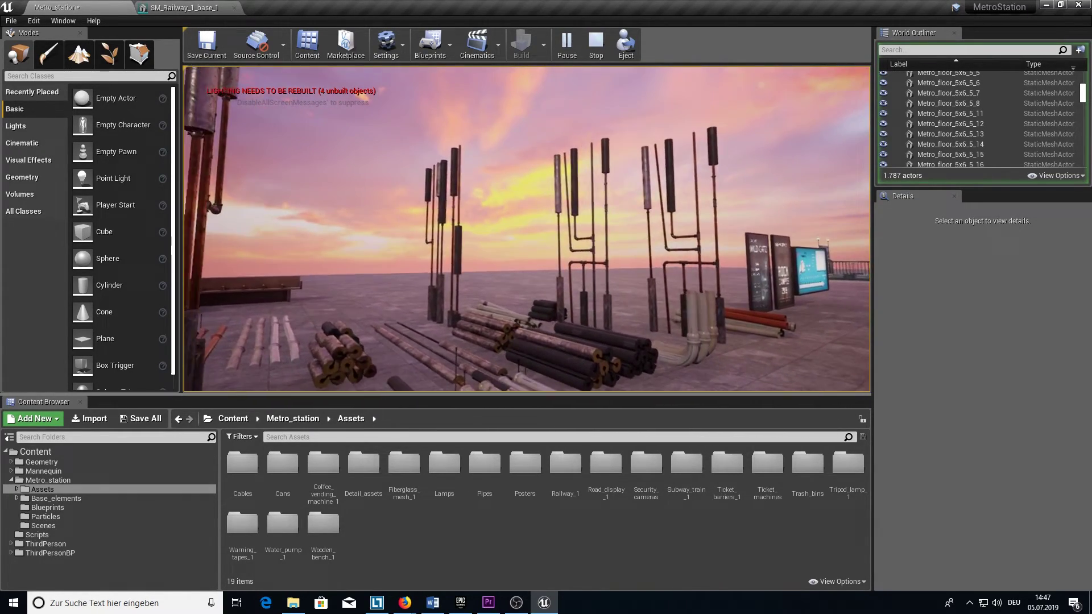
key("a")
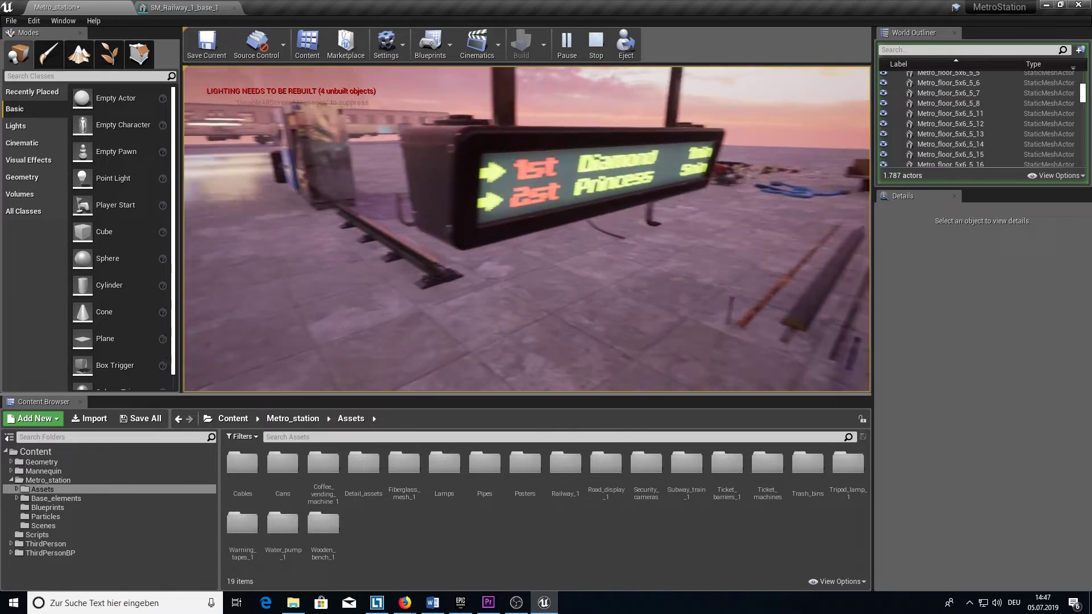
key("w")
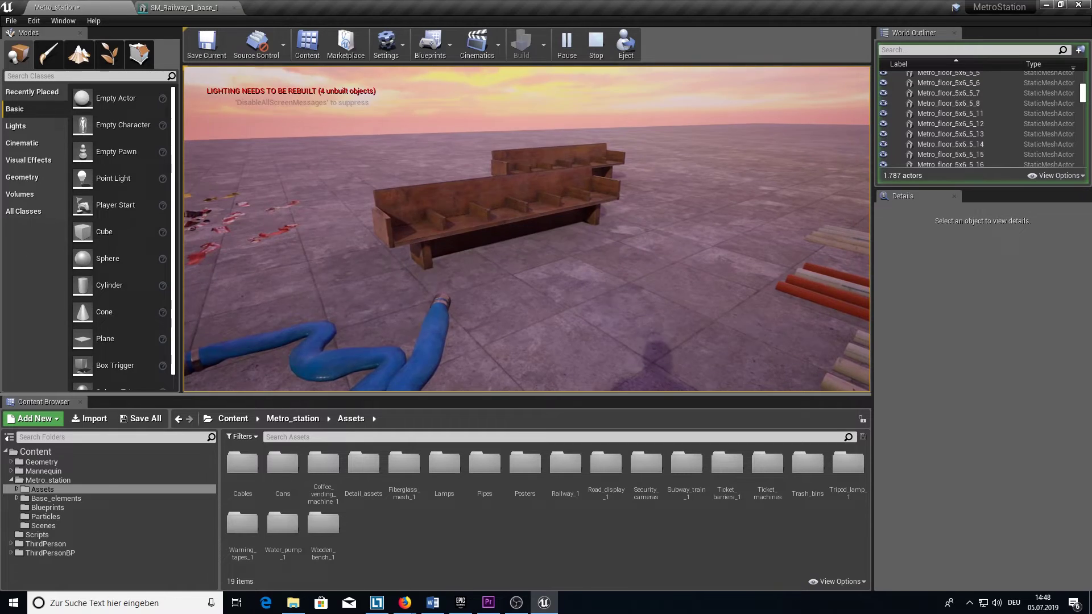
left_click(527, 228)
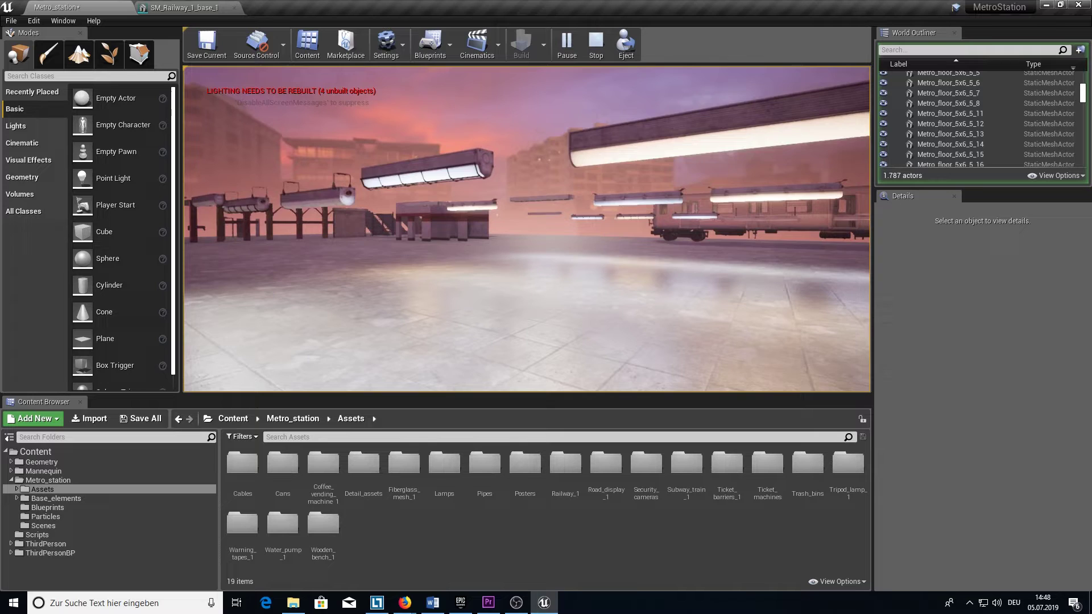
key("Escape")
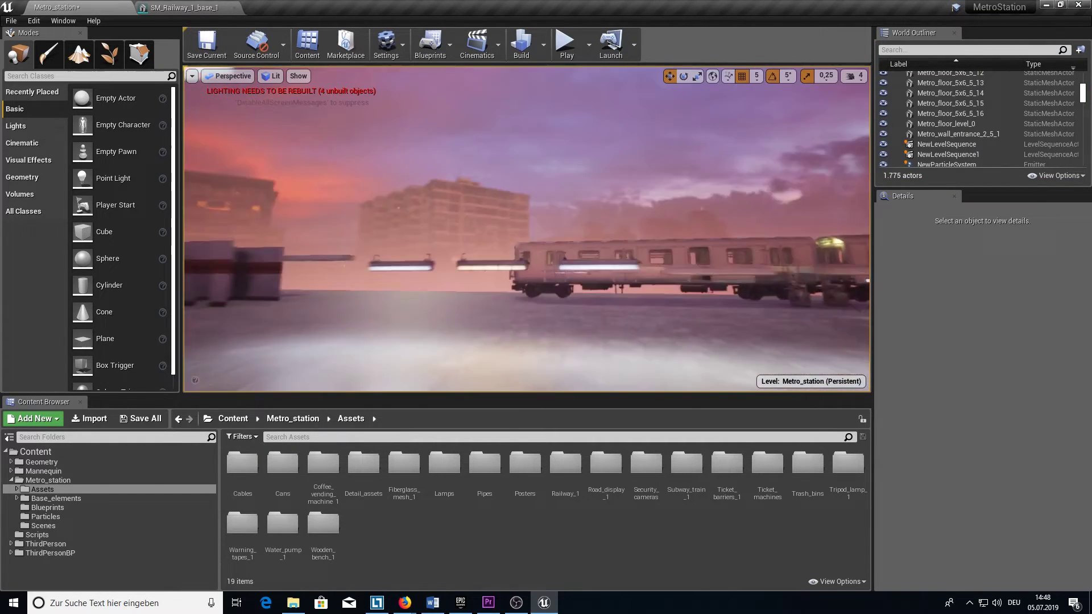
Step: Move the BP_Subway_train_1_3 car along X to 1330, away from the neighbouring train car
right_click_drag(531, 270, 472, 270)
left_click(546, 265)
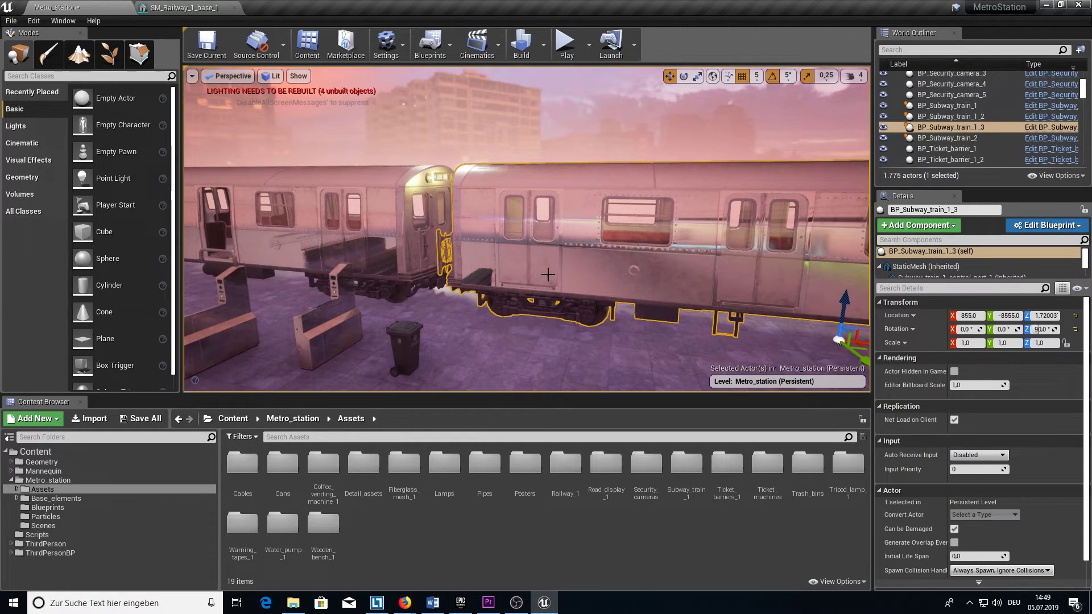
left_click_drag(864, 343, 1046, 369)
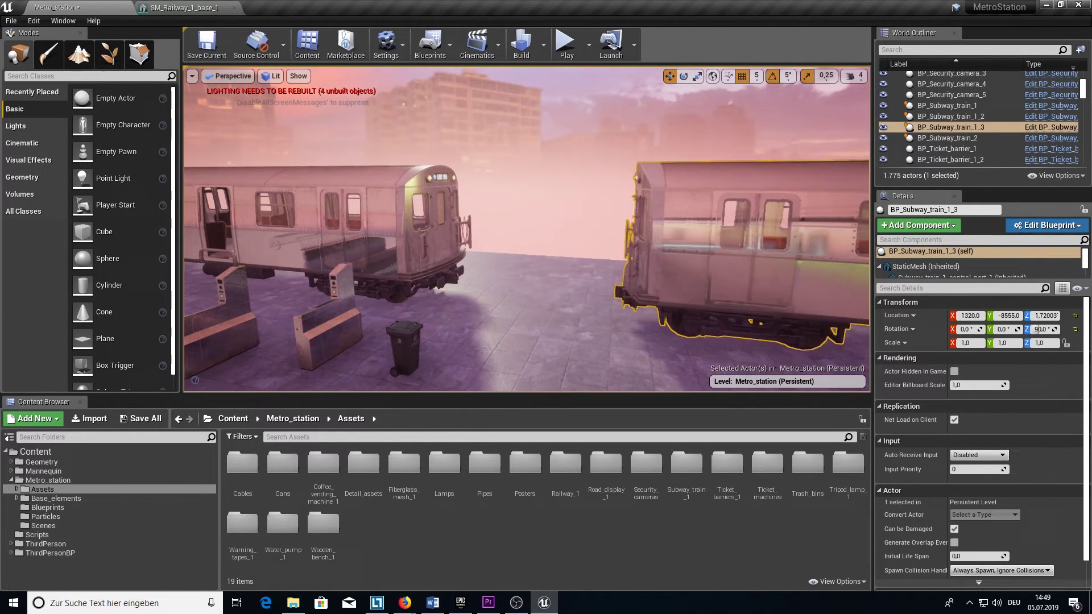
Step: Set the camera speed to 2 and examine the train car's side, open door and control panels inside
right_click_drag(551, 309, 511, 310)
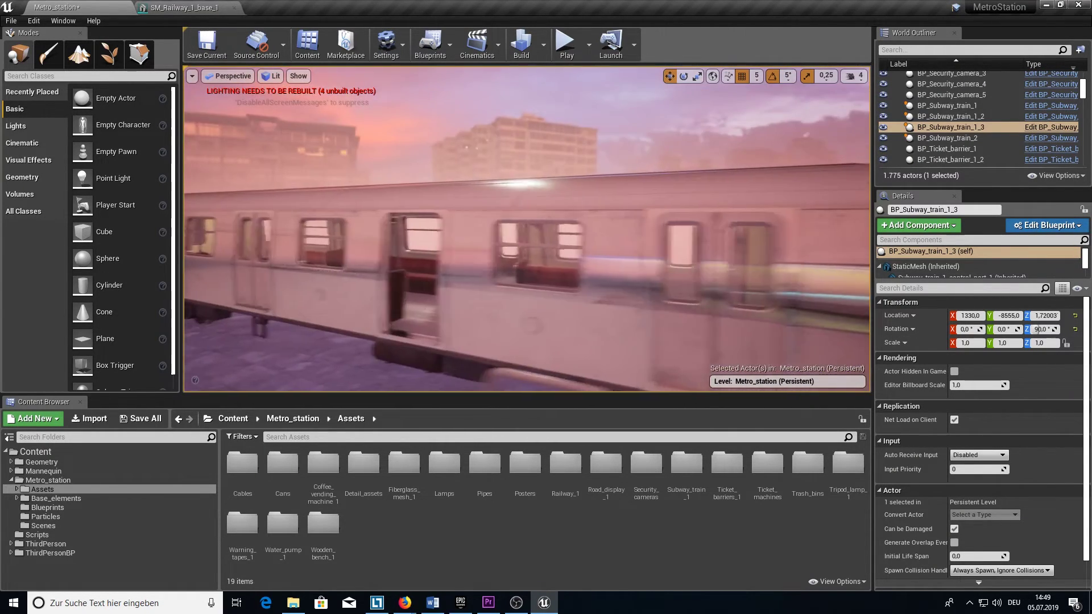
left_click(864, 79)
left_click(868, 104)
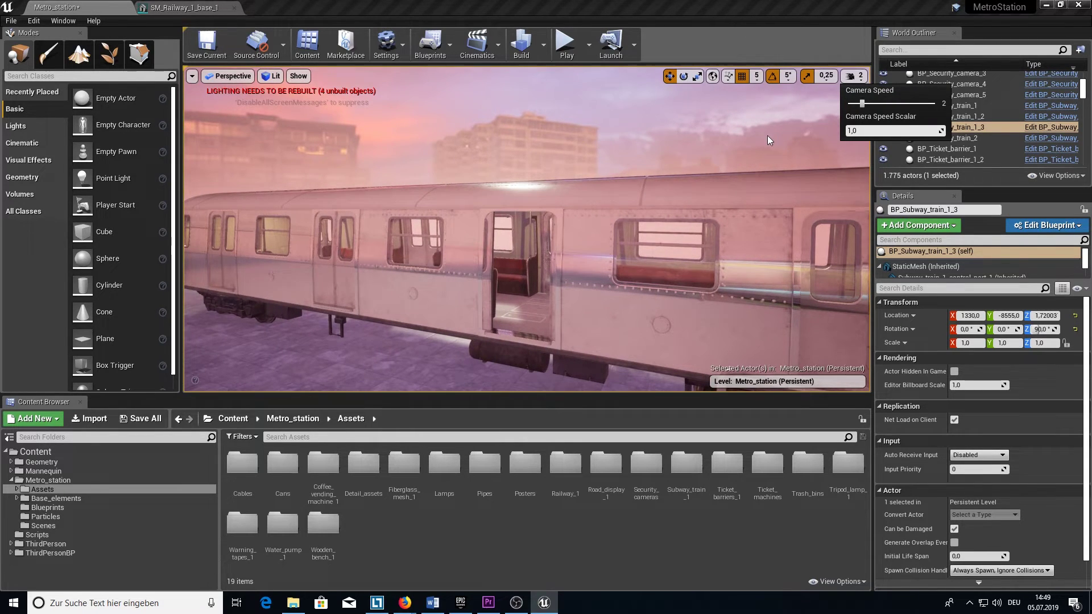
key("w")
right_click_drag(689, 161, 577, 230)
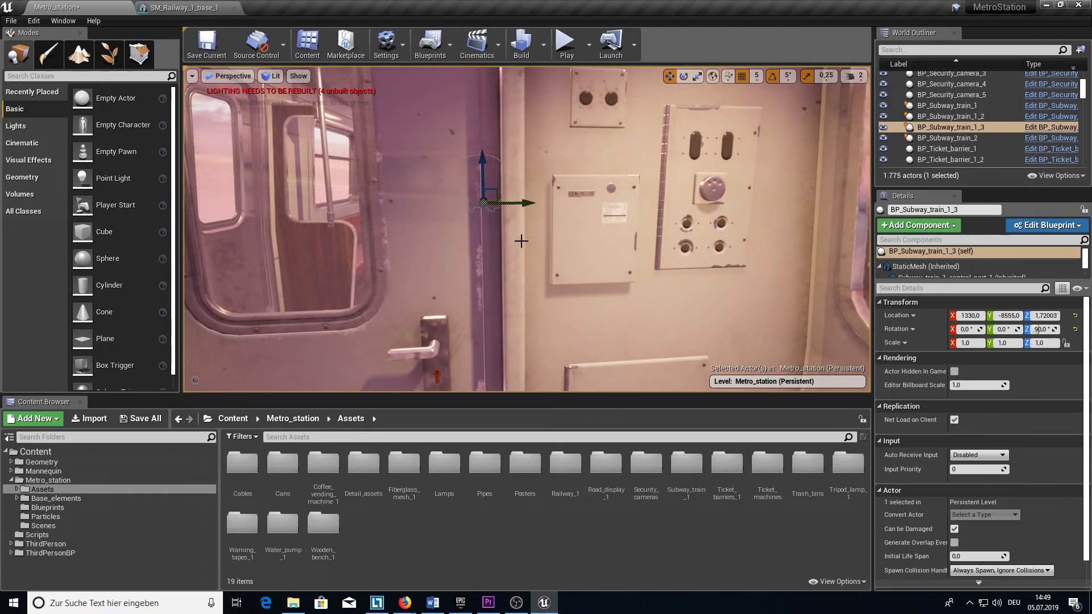
Step: Examine the passenger compartment at camera speed 5, and leave the train car with the camera speed set to 2
left_click(853, 76)
left_click_drag(880, 107, 899, 106)
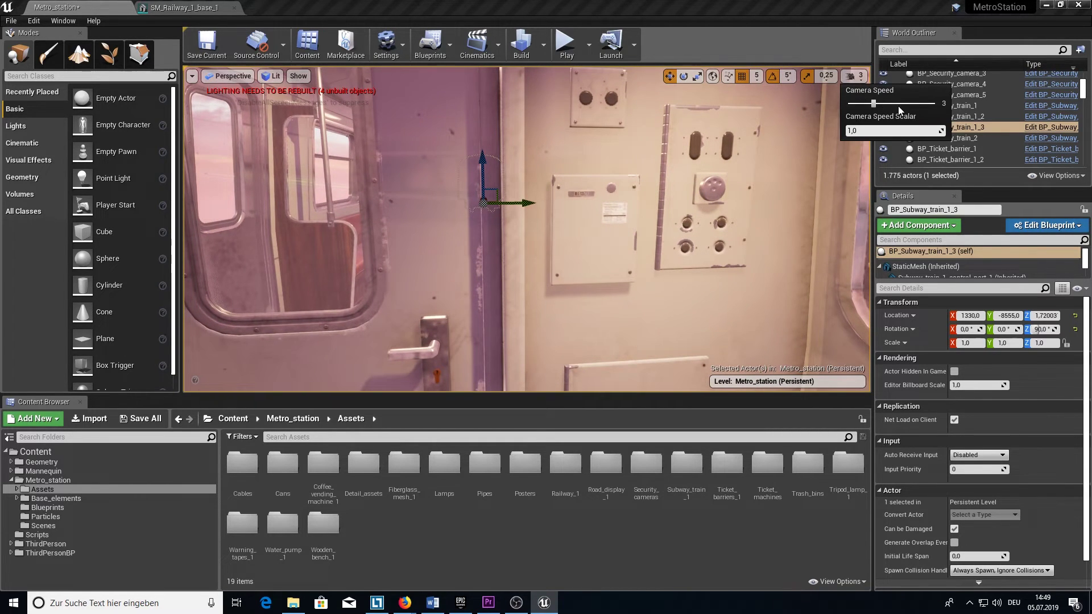
mouse_move(569, 227)
right_mouse_down()
mouse_move(603, 219)
mouse_move(560, 234)
mouse_move(571, 228)
right_mouse_up()
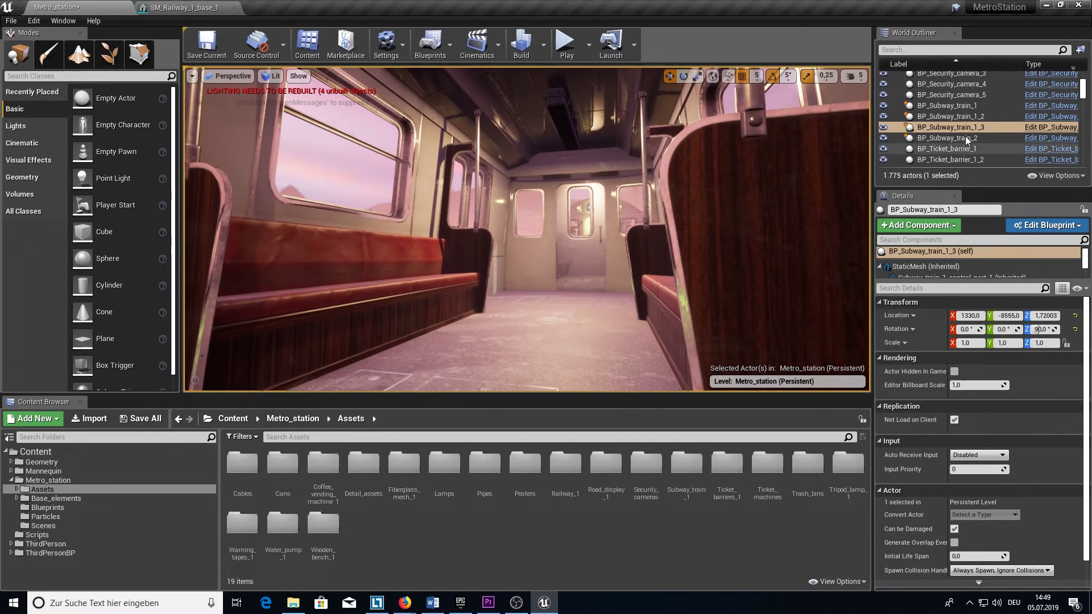
left_click(852, 76)
left_click(869, 106)
right_click_drag(795, 105, 712, 125)
Step: Set the camera speed to 4 and examine the subway train's front and sides from outside
left_click(853, 76)
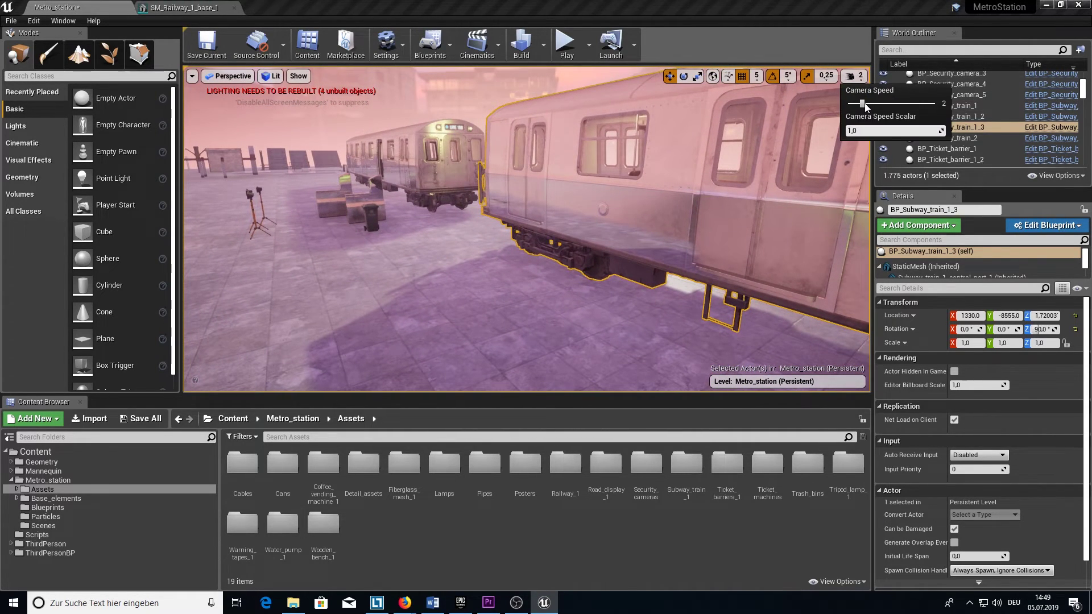
left_click_drag(864, 103, 892, 103)
right_click_drag(625, 124, 584, 137)
key("g")
key("g")
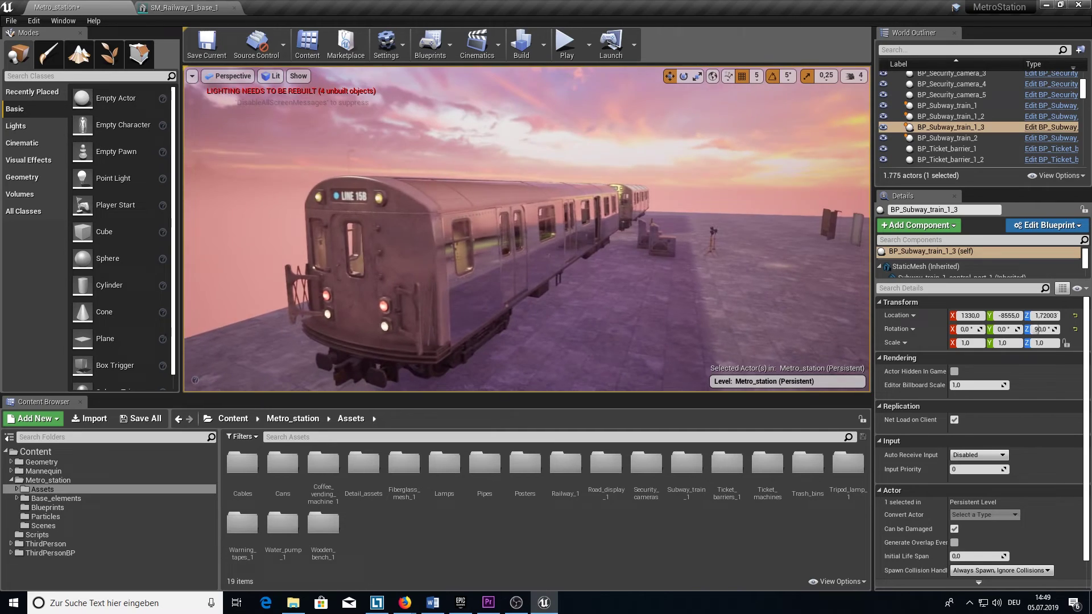
right_click_drag(551, 140, 551, 140)
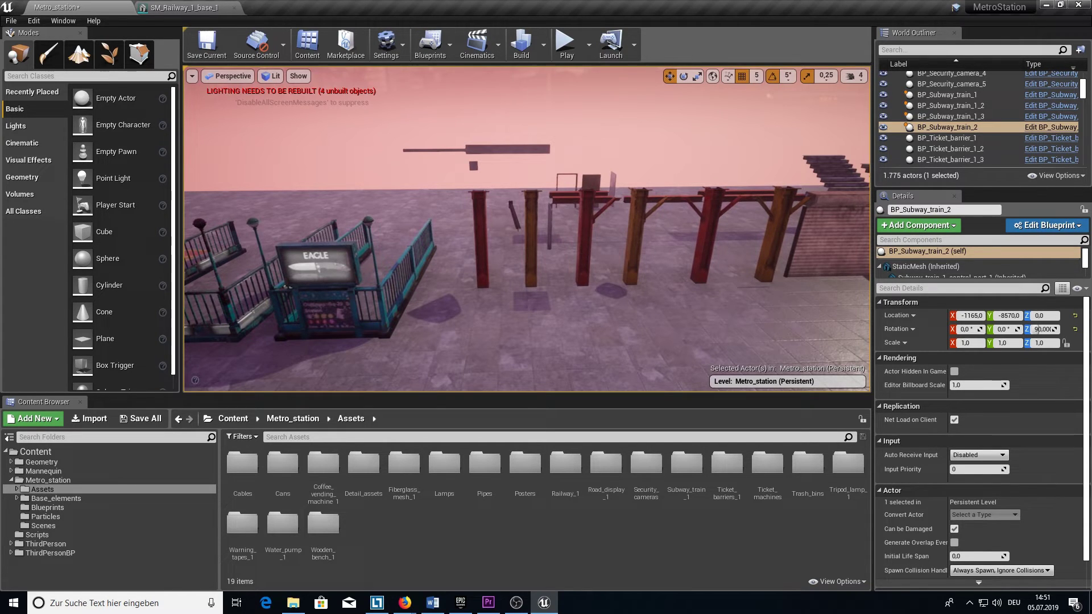
Step: Examine the metro entrance, the steel pillars and the tiled wall modules laid out outside
key("w")
right_click_drag(526, 228, 711, 229)
key("w")
right_click_drag(586, 228, 620, 228)
right_click_drag(526, 229, 460, 215)
right_click_drag(586, 227, 595, 228)
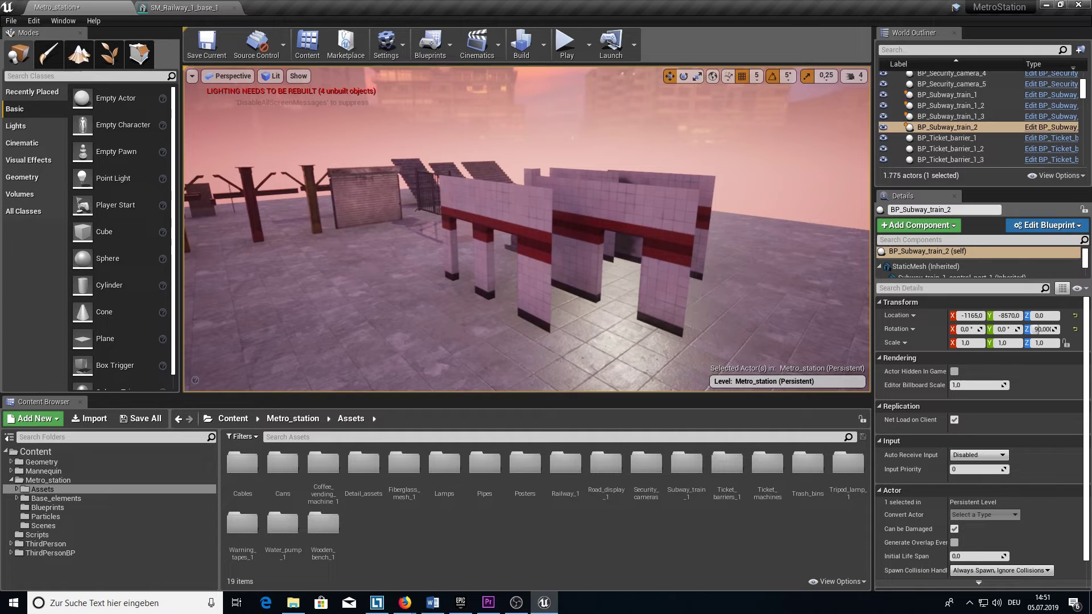
Step: Examine the ceiling beams, the overview of the modular pieces and the rows of lamps near the trains
right_click_drag(527, 229, 478, 245)
right_click_drag(594, 228, 595, 227)
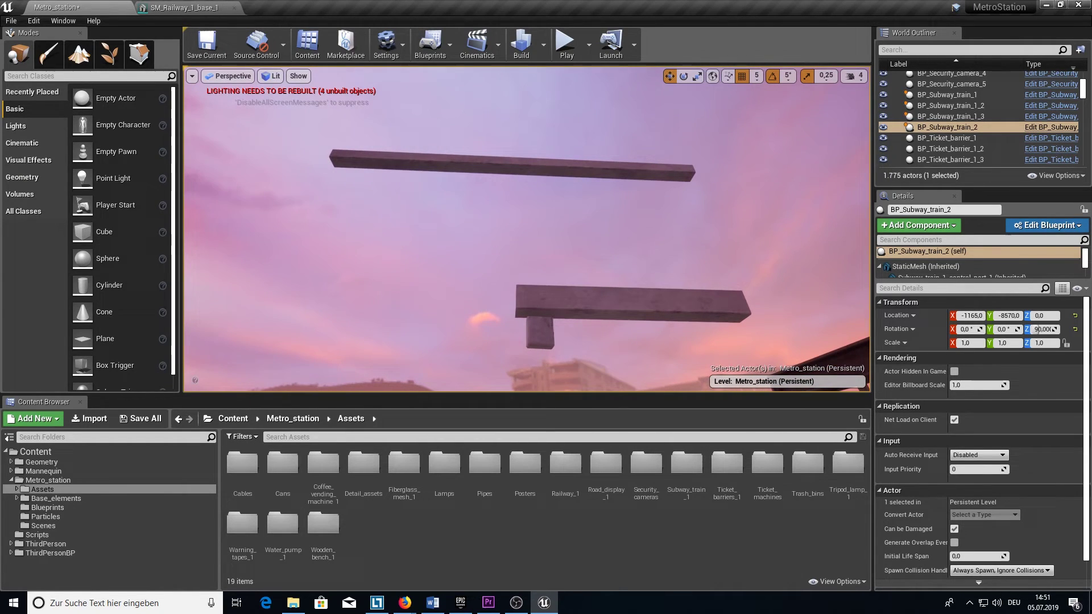
right_click_drag(649, 249, 649, 250)
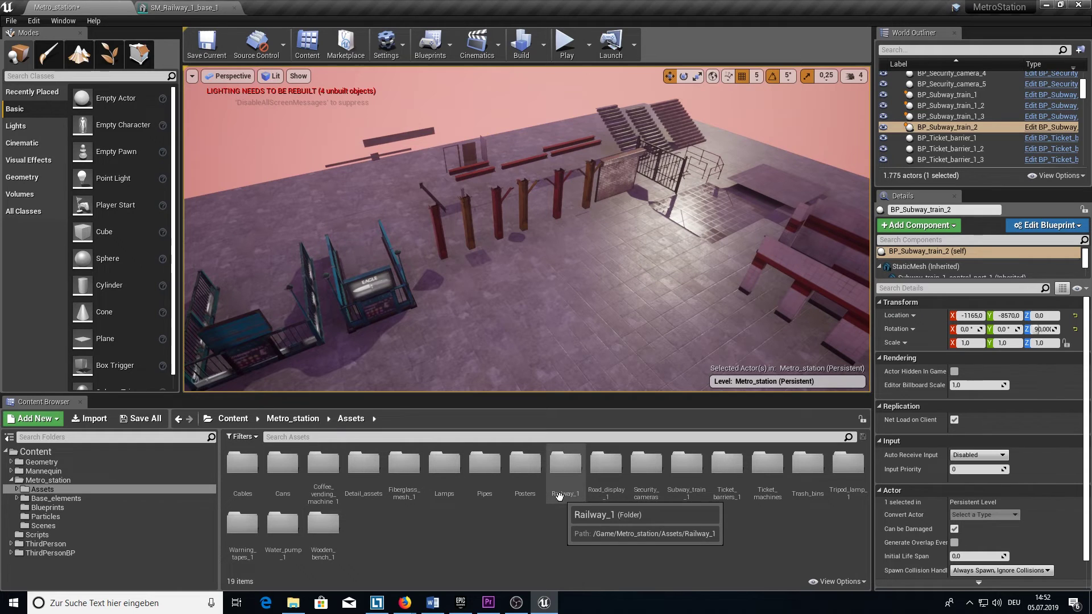
right_click_drag(446, 329, 446, 333)
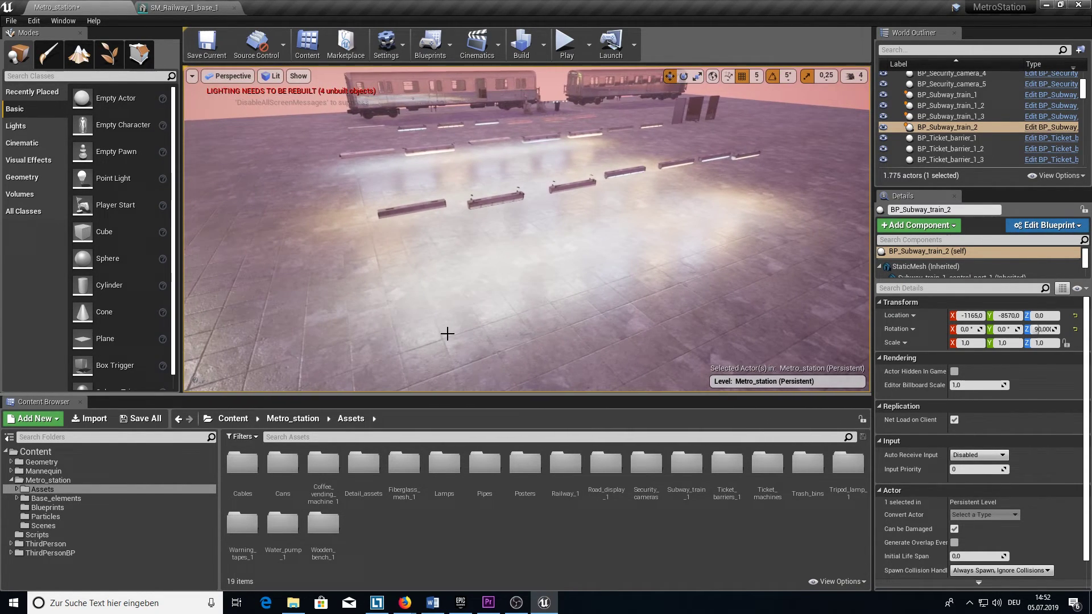
Step: Place BP_Metro_door_2 from the Blueprints folder on the floor in front of the lamp rows and reveal its full component list
left_click(154, 506)
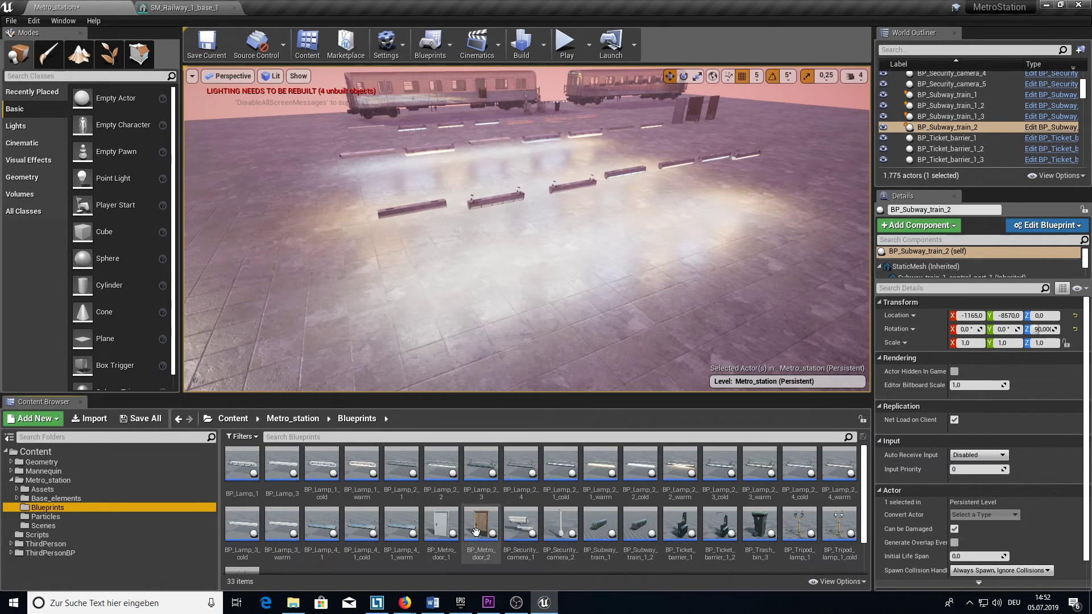
left_click_drag(480, 529, 391, 314)
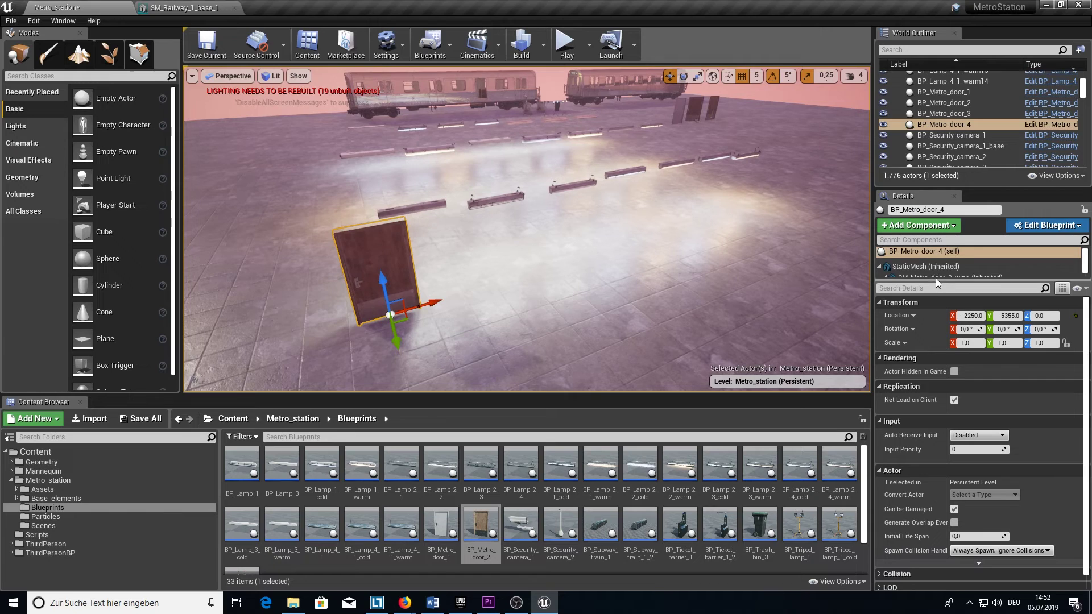
left_click_drag(932, 281, 928, 358)
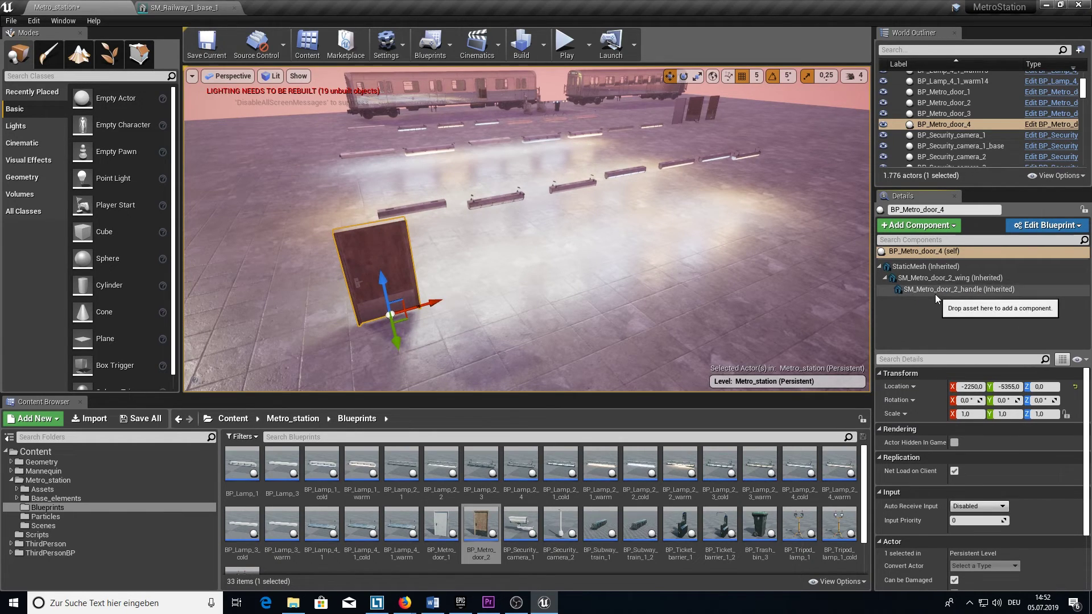
Step: Inspect the door's wing and handle components, and rotate the SM_Metro_door_2_wing component 20° about the Z axis
left_click(924, 279)
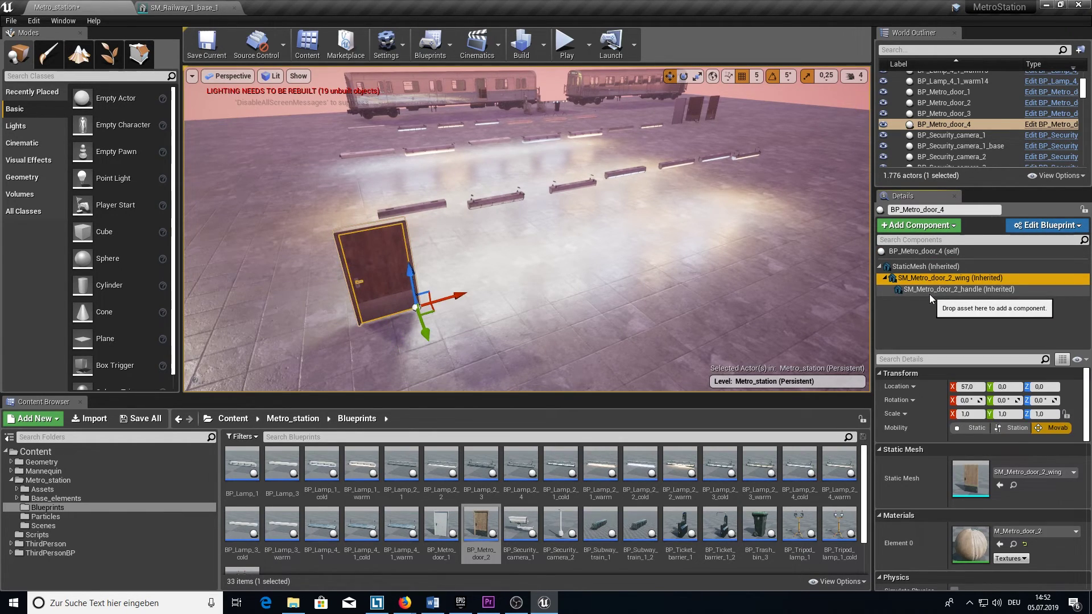
left_click(930, 290)
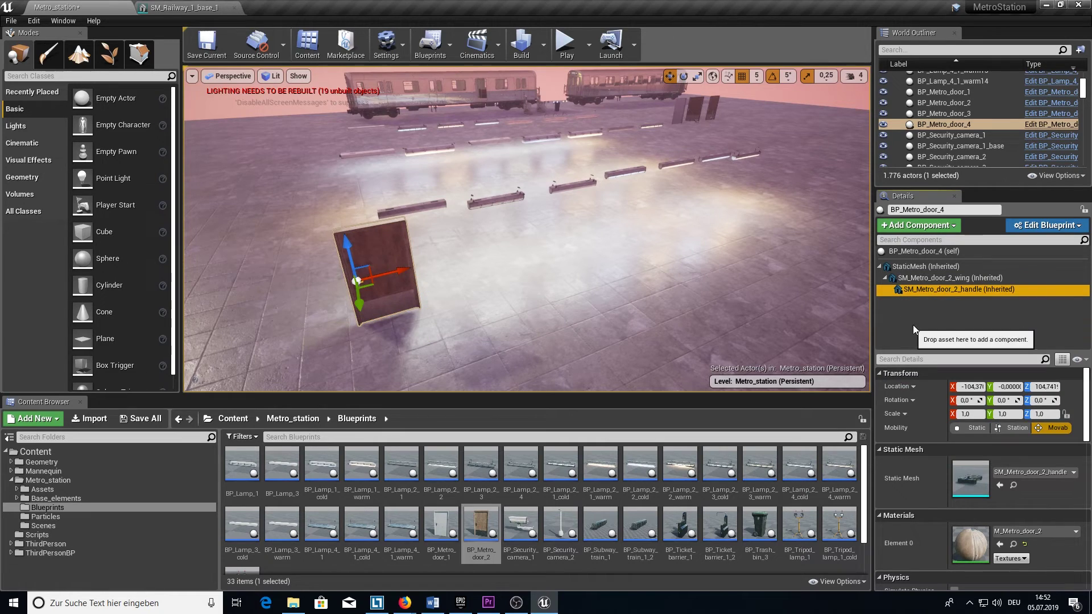
left_click(921, 278)
key("e")
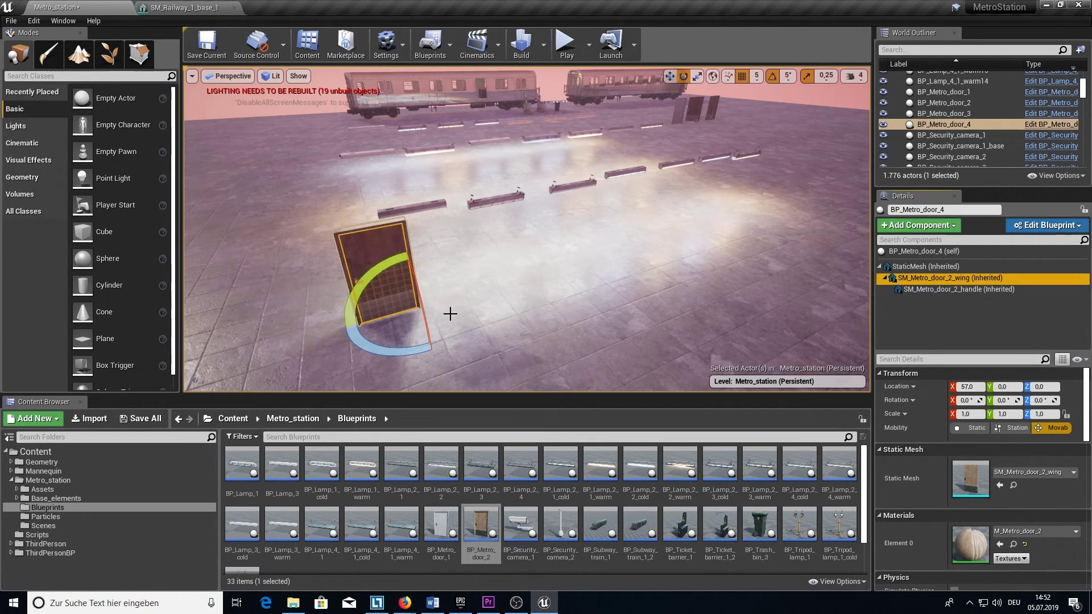
left_click_drag(443, 316, 487, 304)
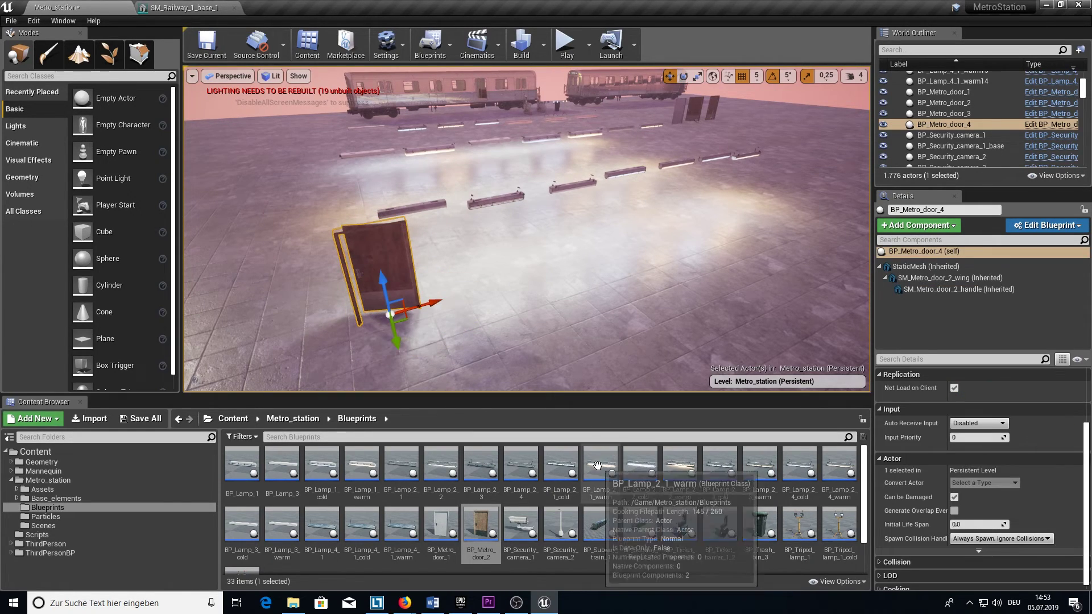
Step: Place BP_Lamp_2_1_warm on the floor beside the door and set its RectLight colour to pale blue, hex sRGB F4FDFFFF
left_click_drag(604, 464, 616, 238)
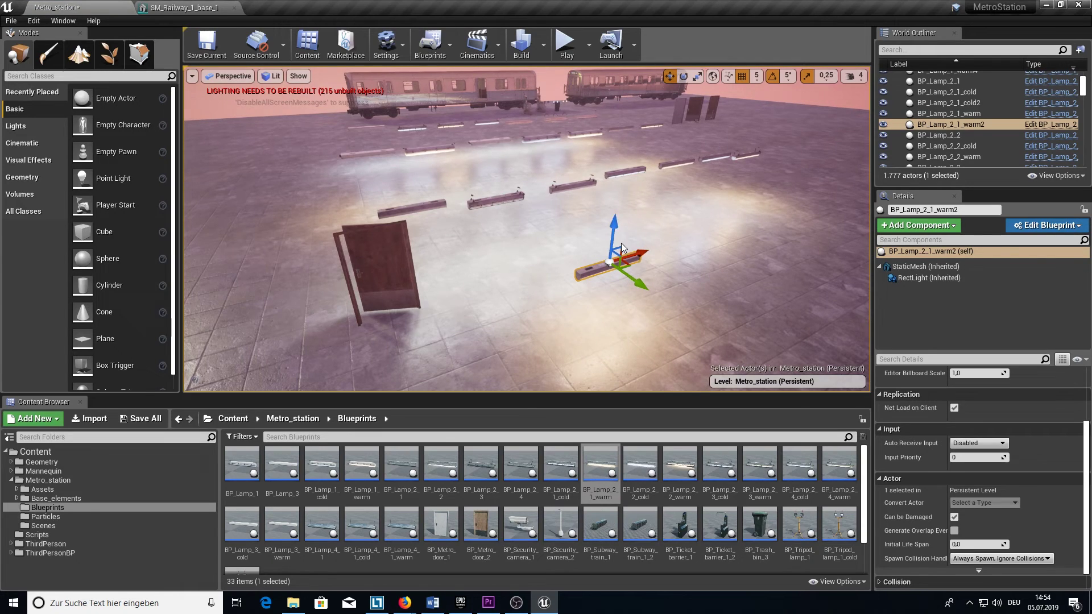
left_click(929, 278)
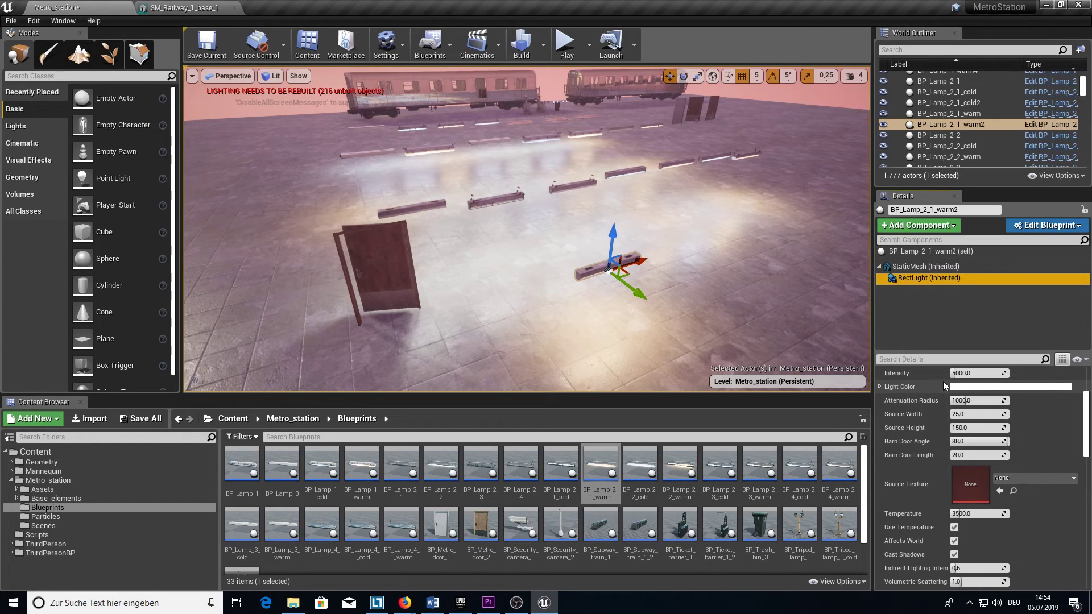
left_click(976, 388)
left_click(802, 387)
mouse_move(802, 388)
left_mouse_down()
mouse_move(784, 396)
mouse_move(792, 358)
mouse_move(769, 337)
mouse_move(762, 414)
mouse_move(819, 420)
mouse_move(766, 383)
mouse_move(794, 384)
left_mouse_up()
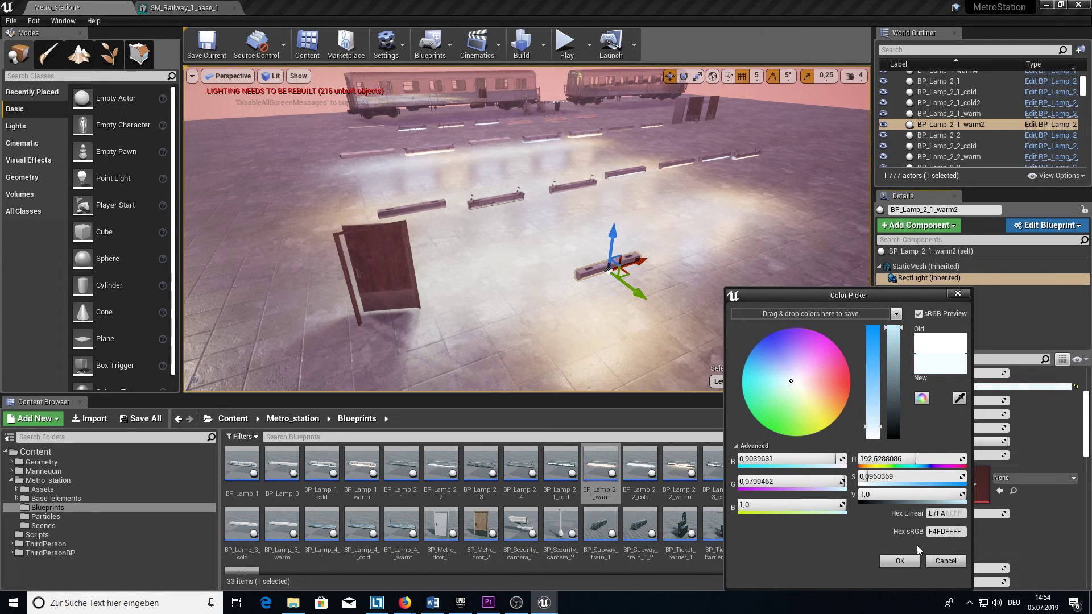
left_click(912, 560)
Step: Try an attenuation radius of 16384 on the lamp's RectLight, and reset the radius to its default
left_click_drag(960, 401, 1004, 427)
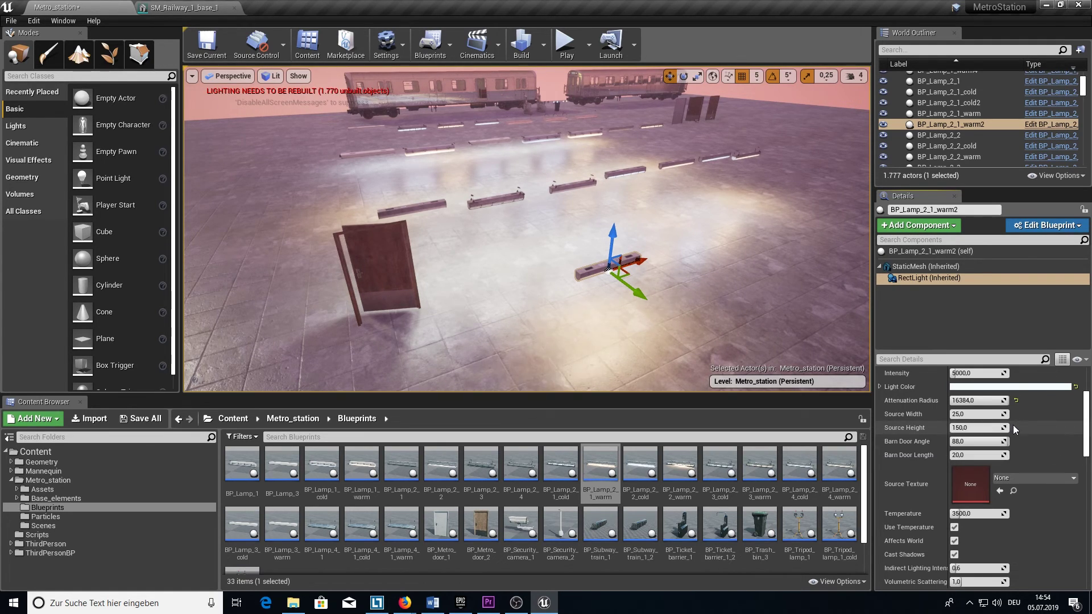
left_click(1016, 428)
left_click(1015, 401)
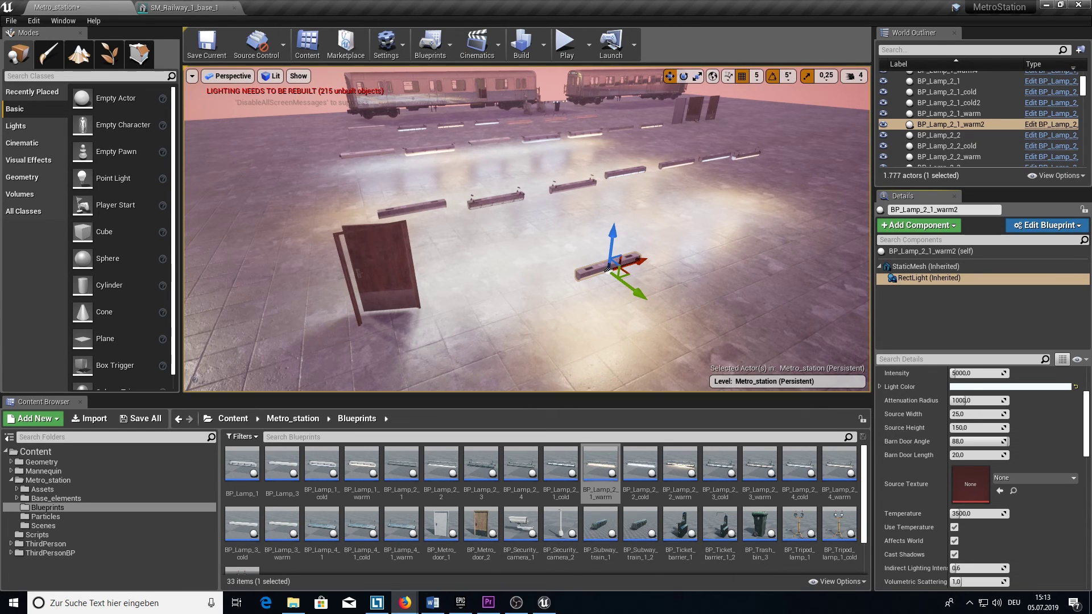
Step: Switch to Firefox and view the Unreal Engine and Unity Metro Station Modular Kit giveaway pages on KingSumo
left_click(405, 603)
double_click(1052, 206)
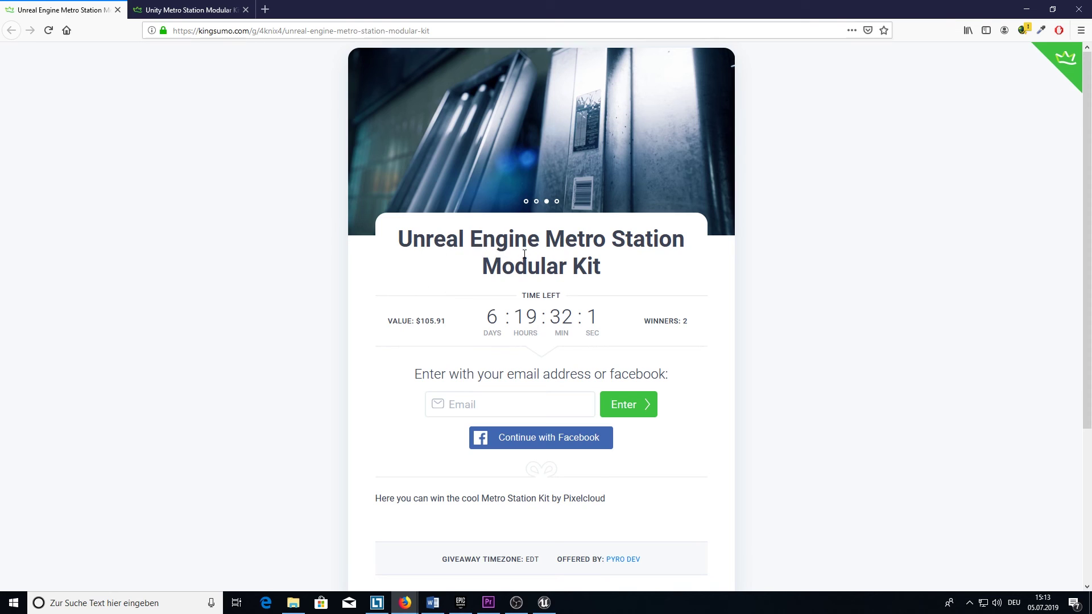
left_click(191, 10)
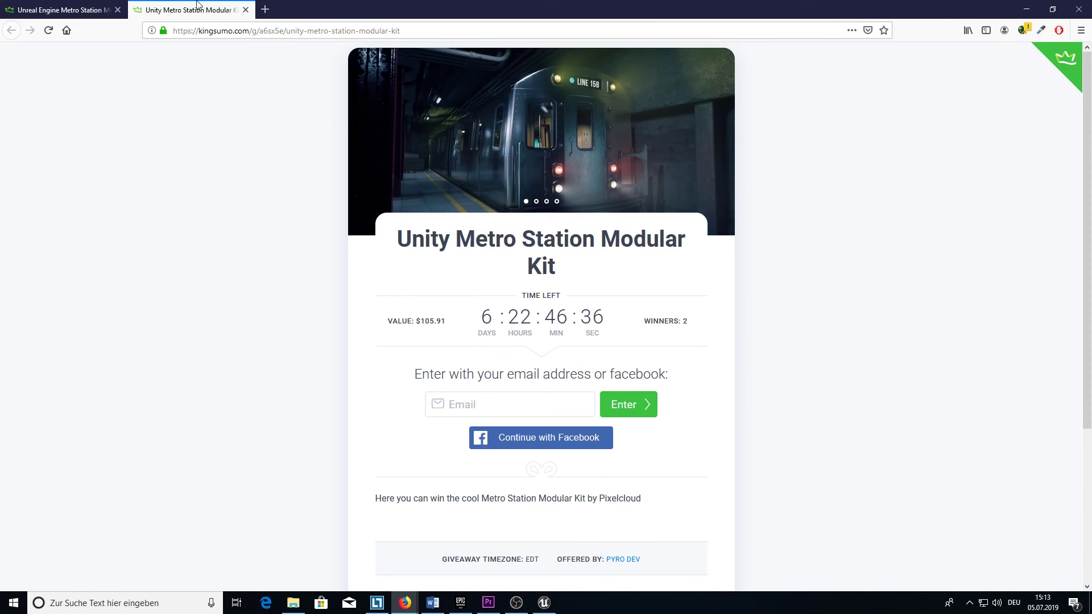